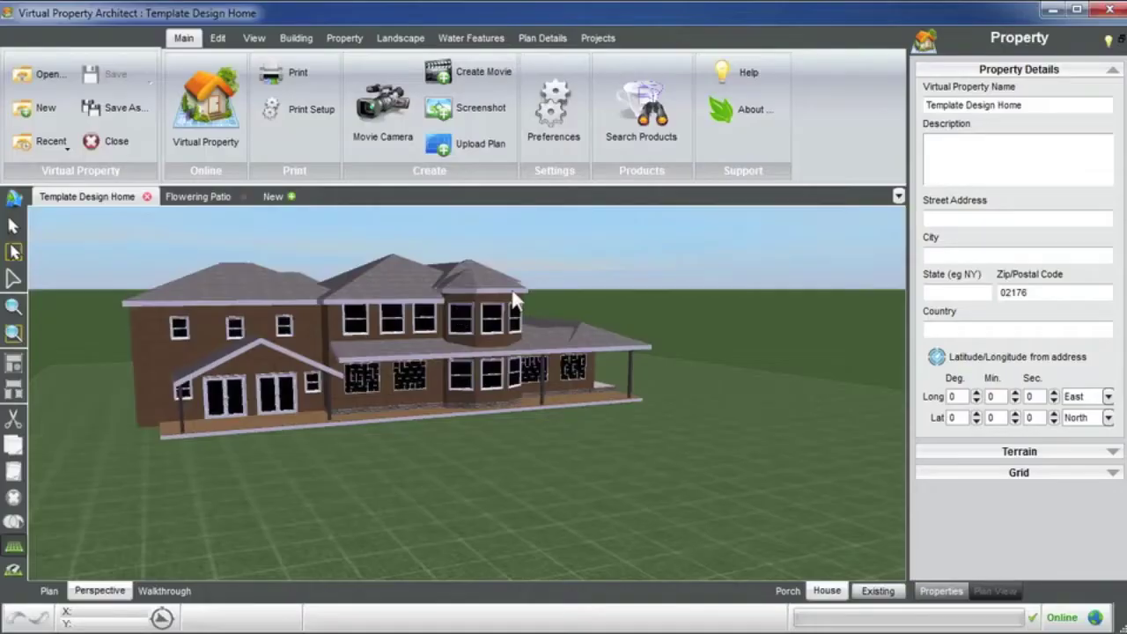
# Examine the two-storey house in the Template Design Home property from several angles
pyautogui.moveTo(516, 297); pyautogui.dragTo(430, 347)
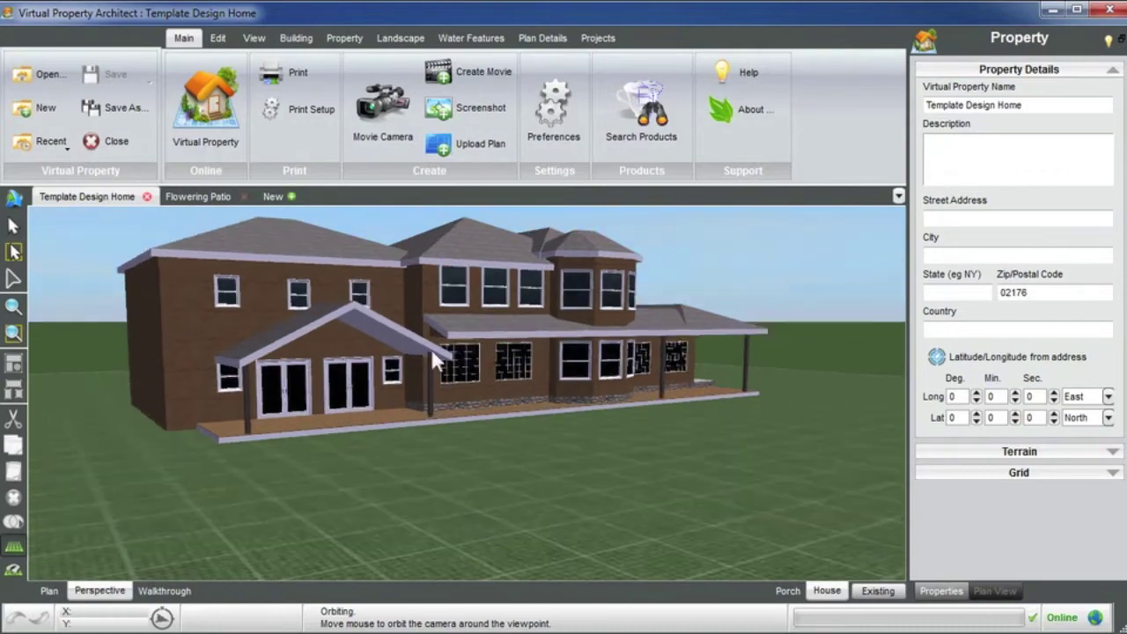
pyautogui.moveTo(503, 317); pyautogui.dragTo(437, 368)
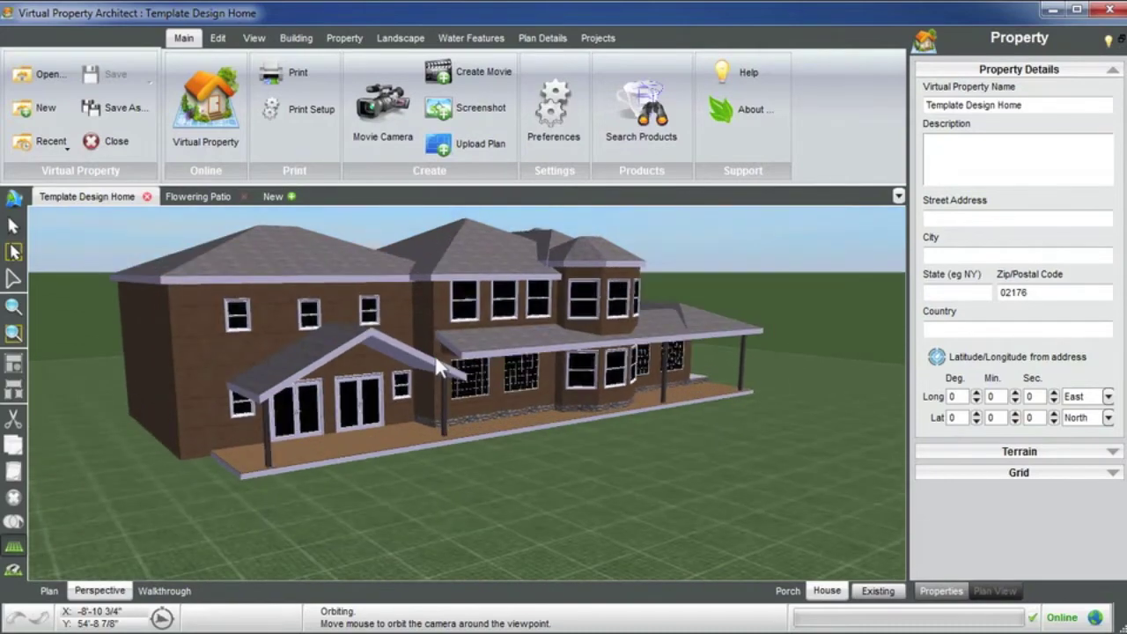
pyautogui.moveTo(437, 359); pyautogui.dragTo(422, 357)
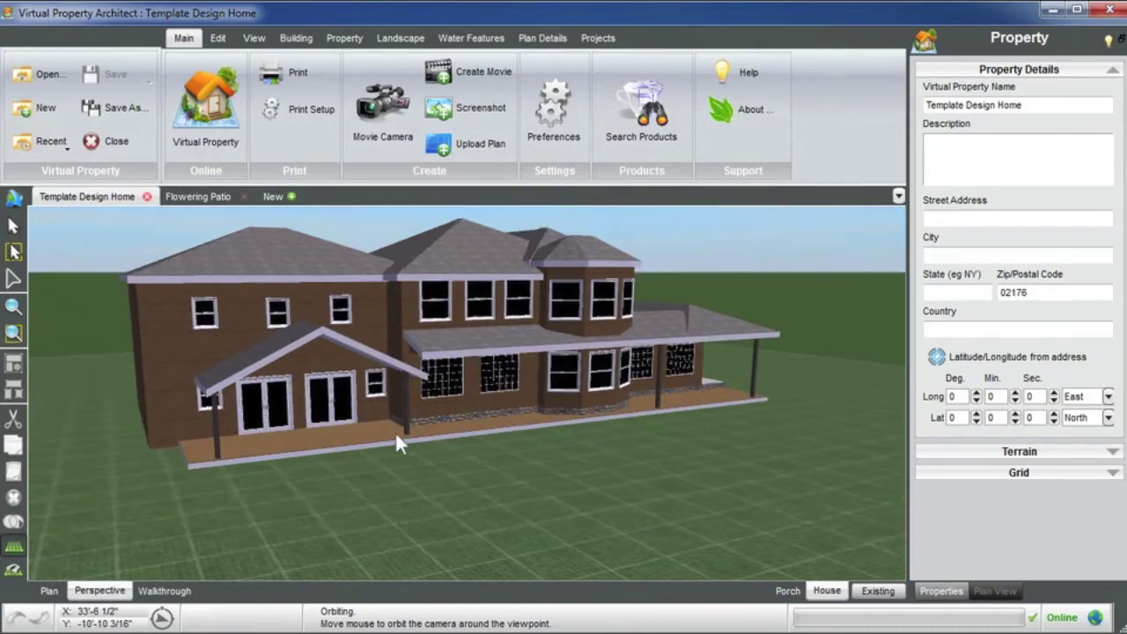
pyautogui.moveTo(395, 432); pyautogui.dragTo(502, 407)
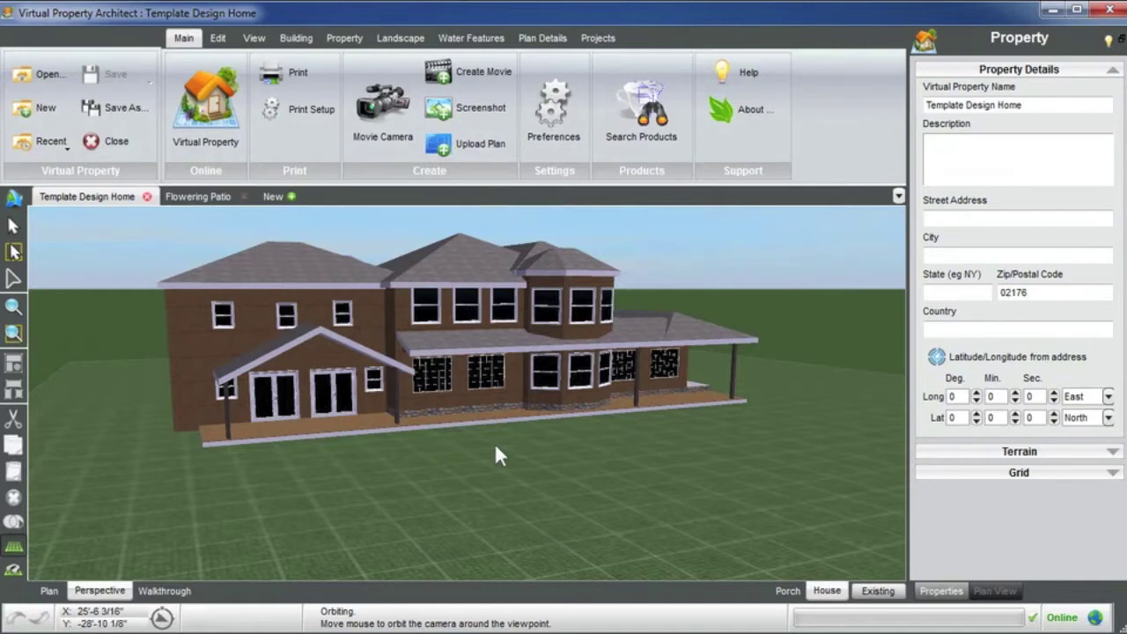
pyautogui.moveTo(473, 418); pyautogui.dragTo(470, 419)
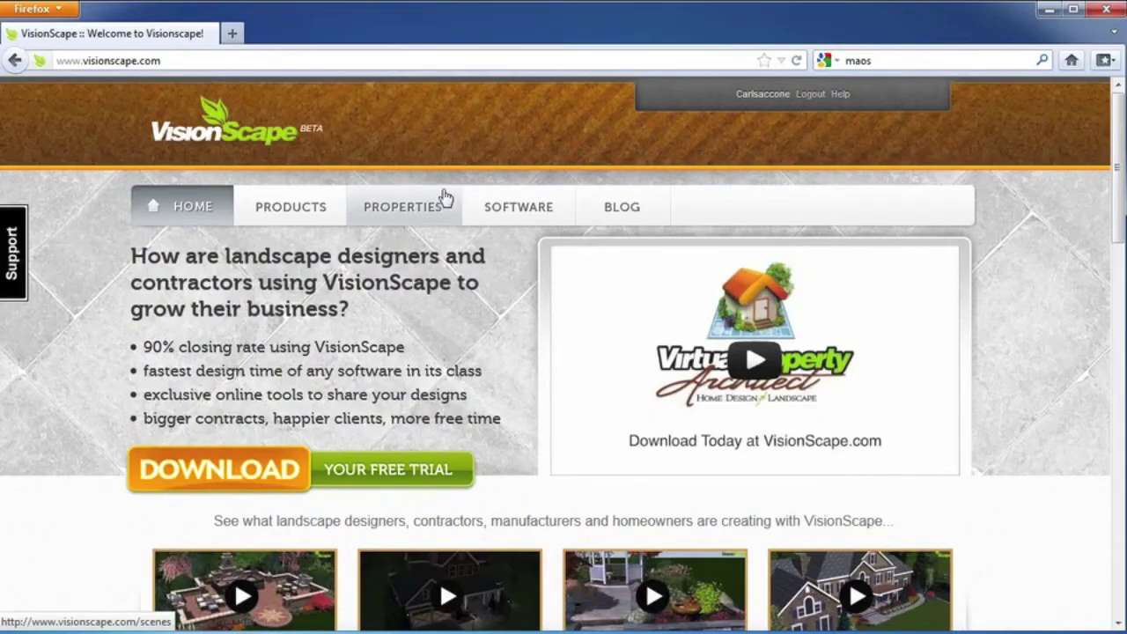
# Switch to the VisionScape website in Firefox and open the blog's Design Templates category
pyautogui.click(614, 211)
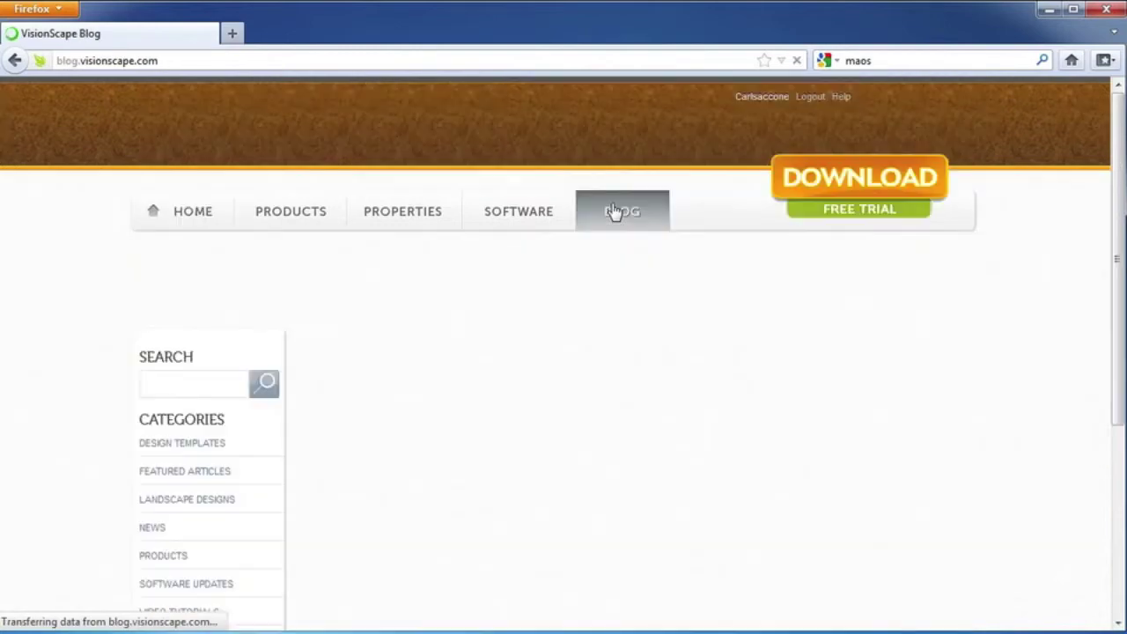
pyautogui.scroll(-1, 503, 328)
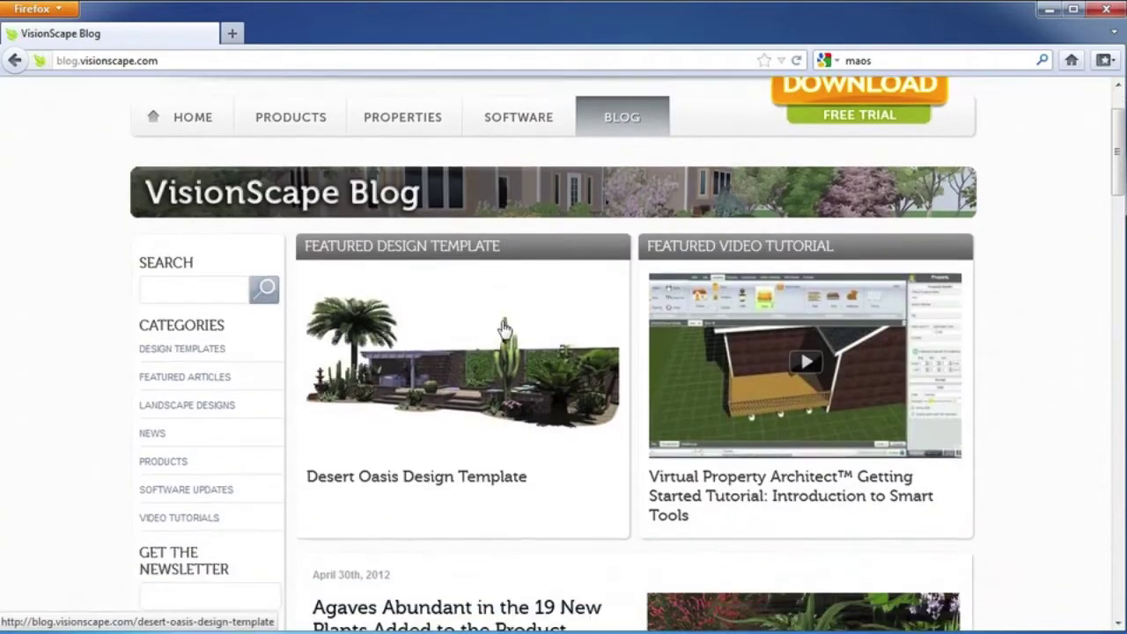
pyautogui.scroll(-1, 504, 328)
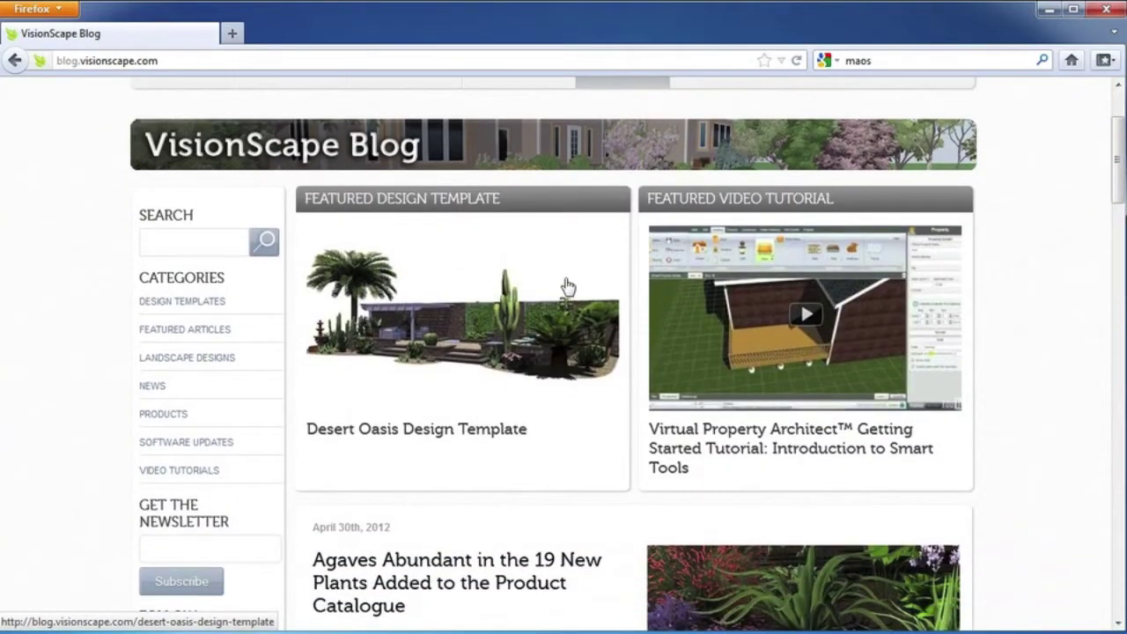
pyautogui.click(183, 305)
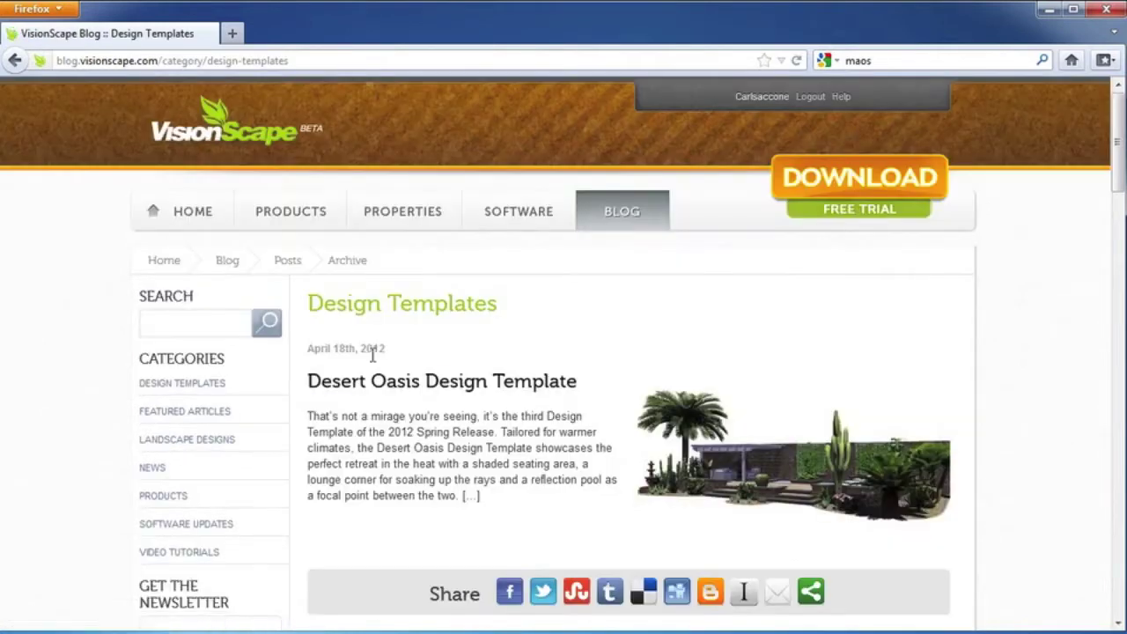
# Browse the listed design templates and open the Patio Reflections Design Template post
pyautogui.scroll(-6, 525, 387)
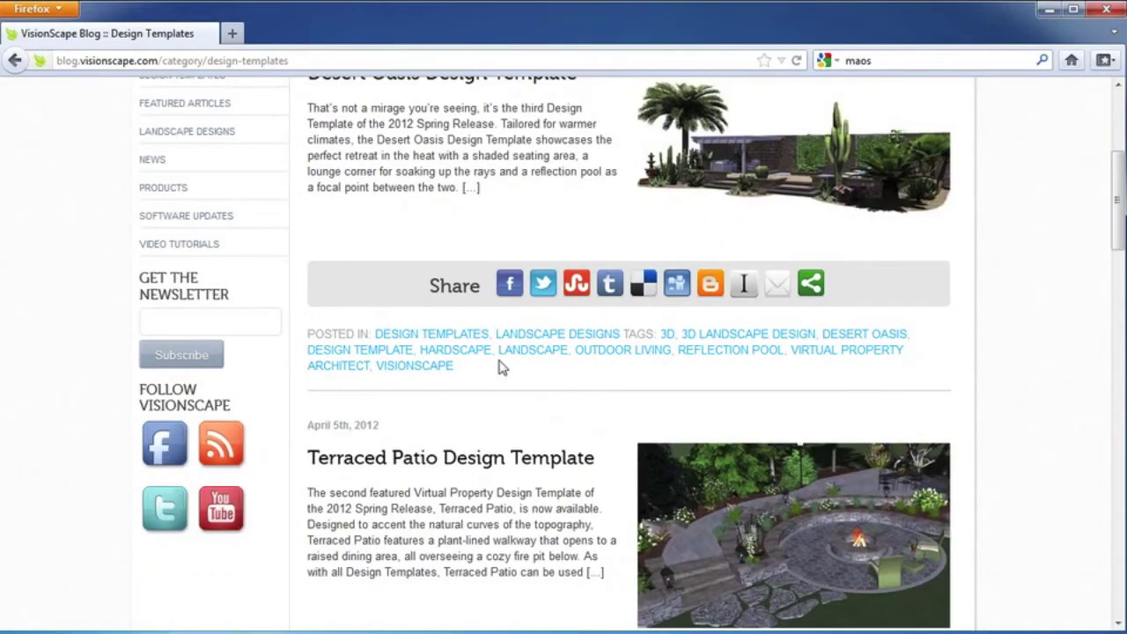
pyautogui.scroll(-5, 500, 366)
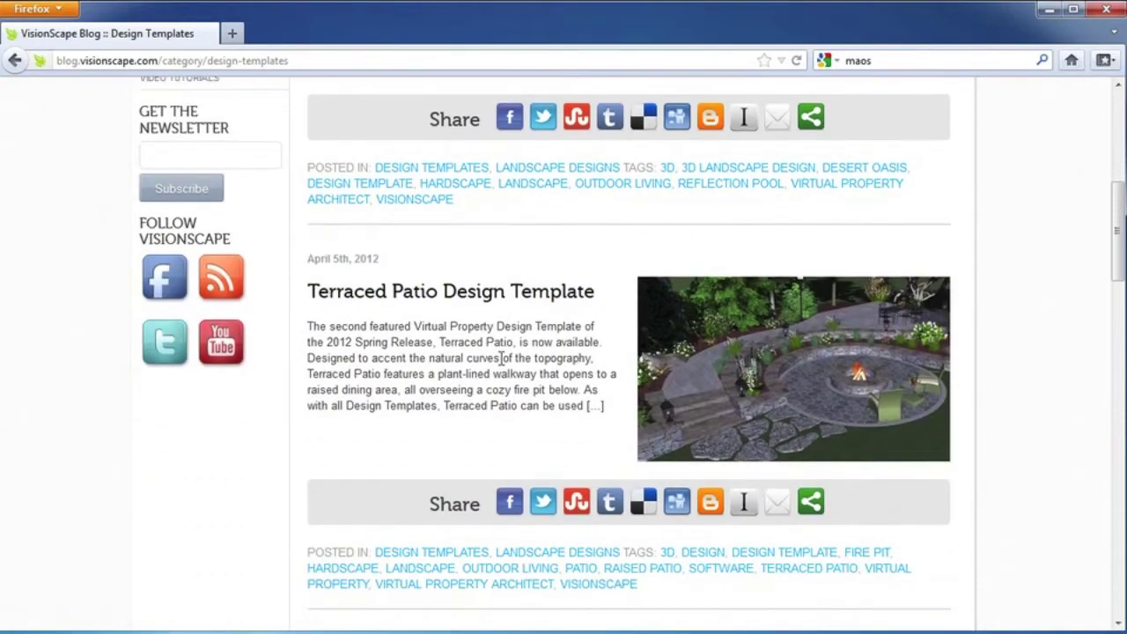
pyautogui.scroll(-15, 502, 360)
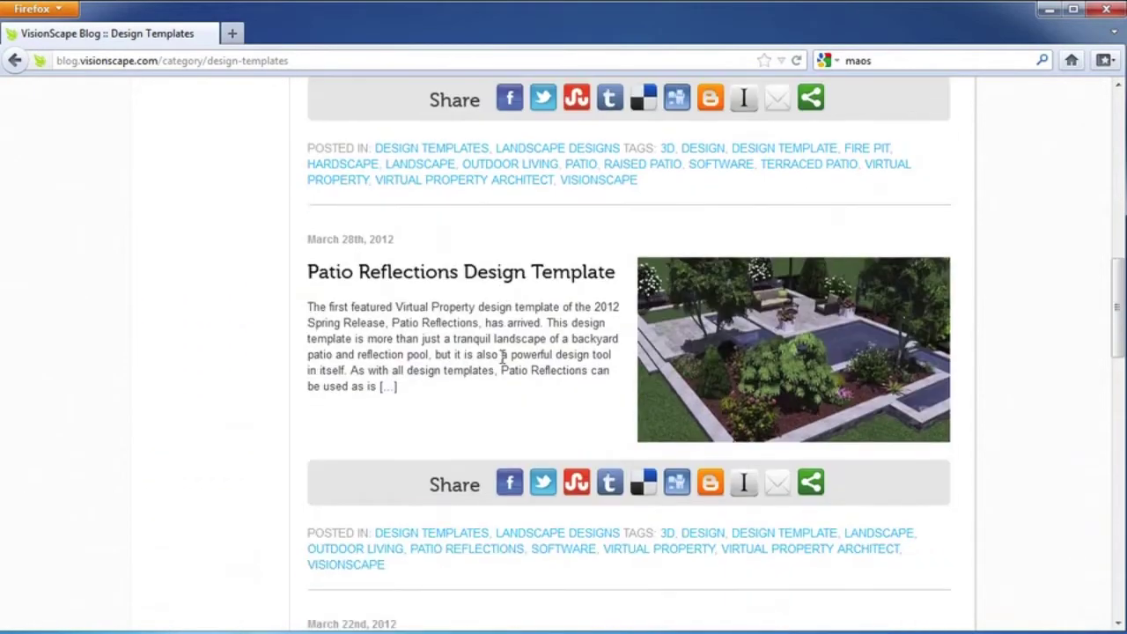
pyautogui.scroll(10, 502, 359)
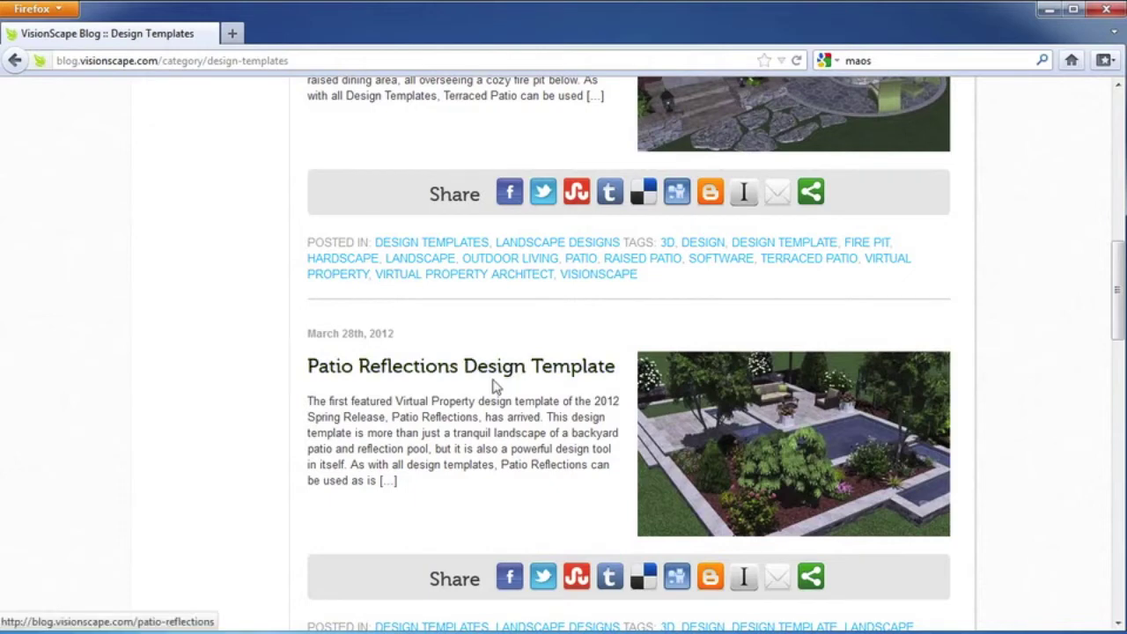
pyautogui.scroll(-1, 516, 395)
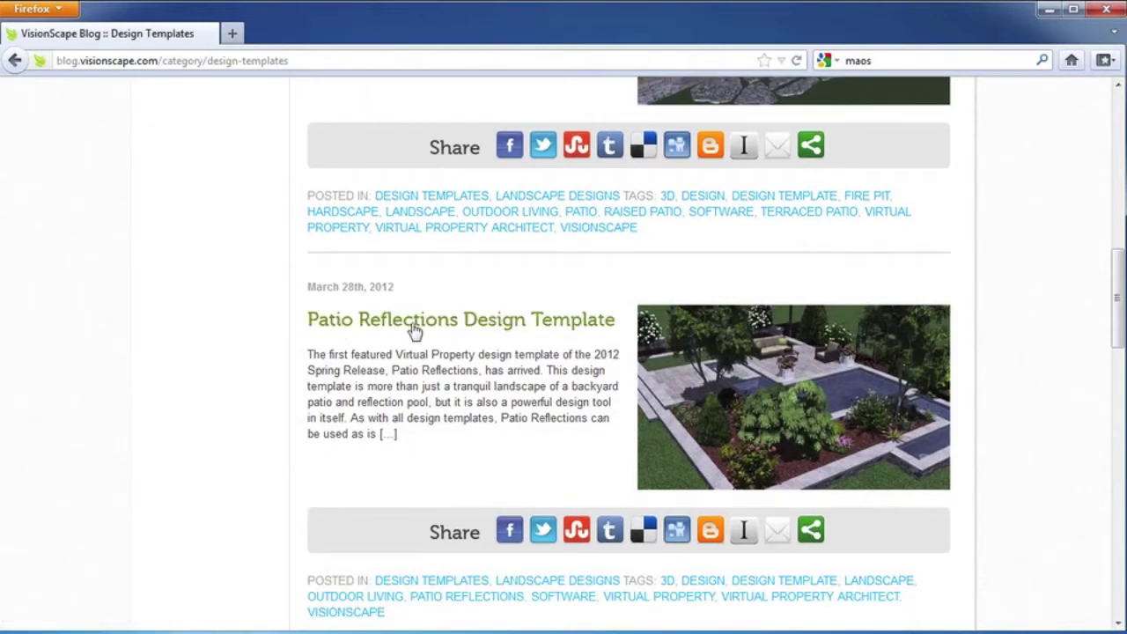
pyautogui.click(496, 329)
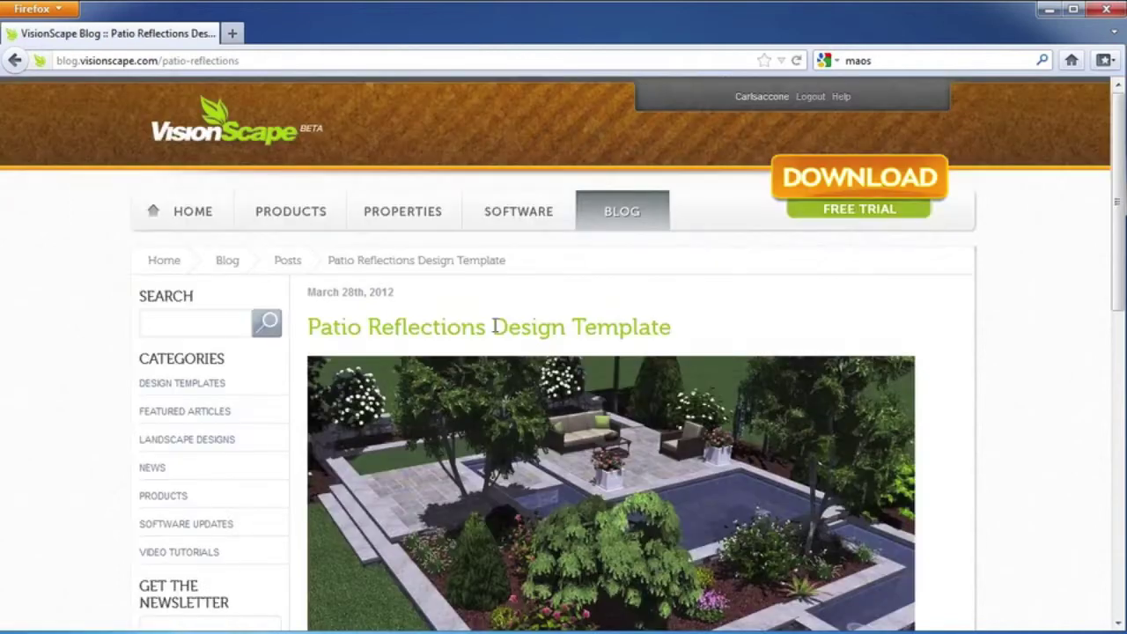
# Open the Patio Reflections property page through the picture in the blog post
pyautogui.scroll(-2, 520, 353)
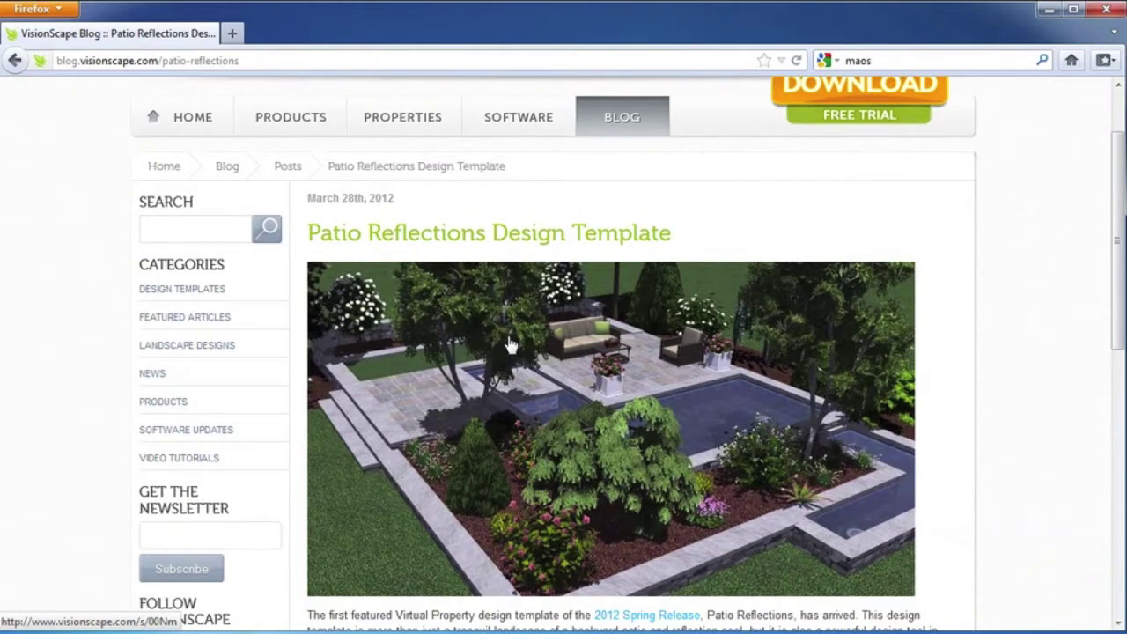
pyautogui.scroll(-4, 643, 388)
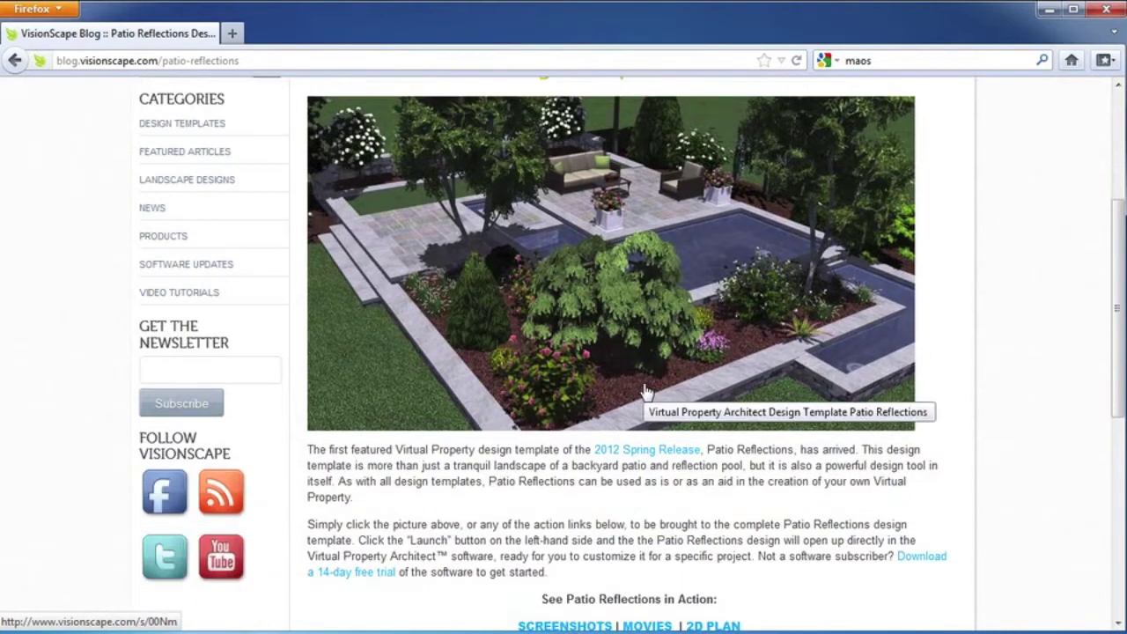
pyautogui.click(629, 316)
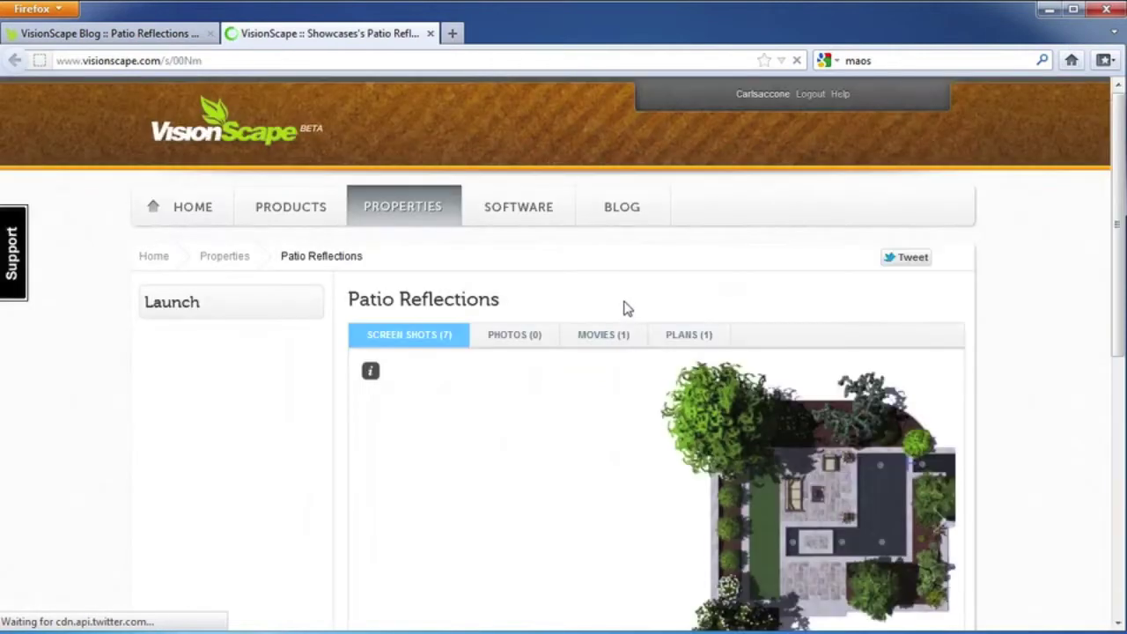
# View the 2D master plan of the Patio Reflections property
pyautogui.scroll(-4, 614, 317)
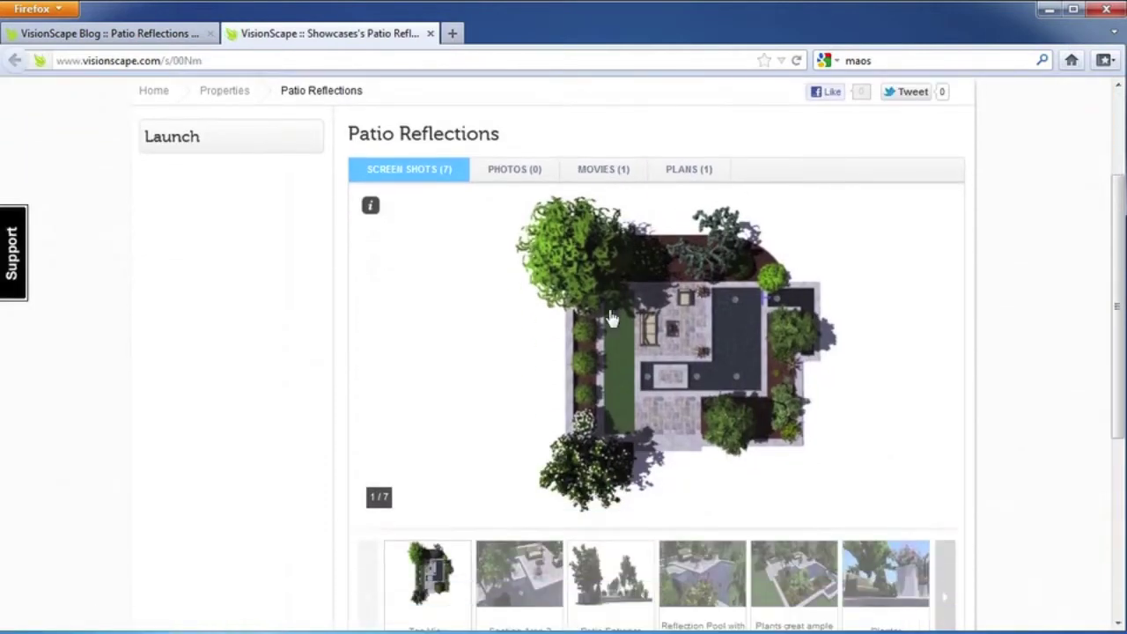
pyautogui.click(689, 174)
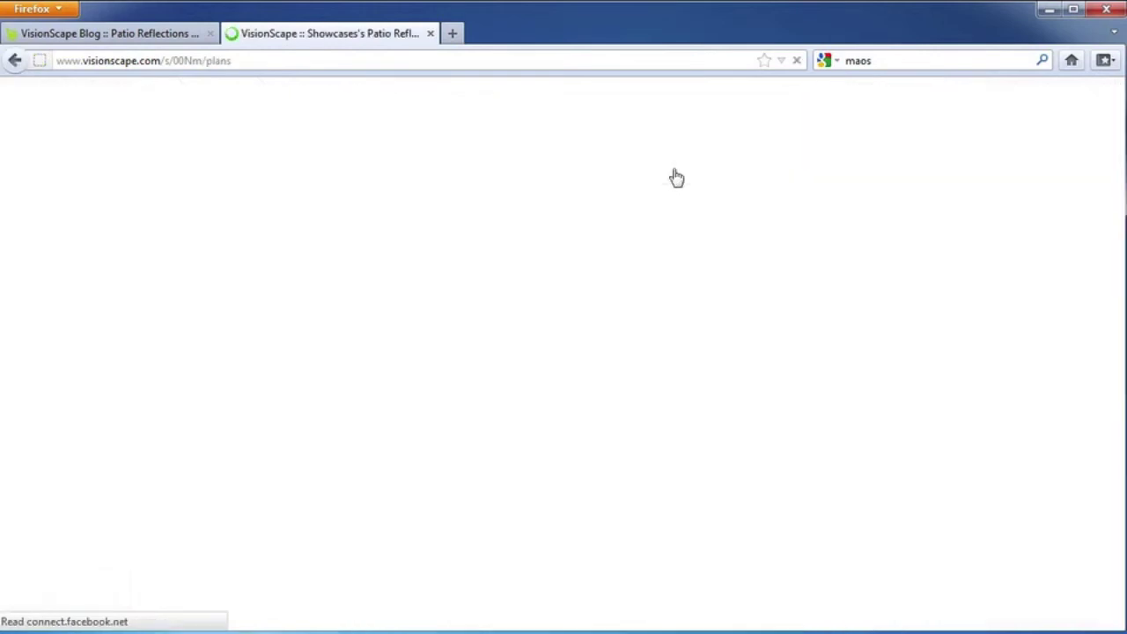
pyautogui.scroll(-2, 642, 321)
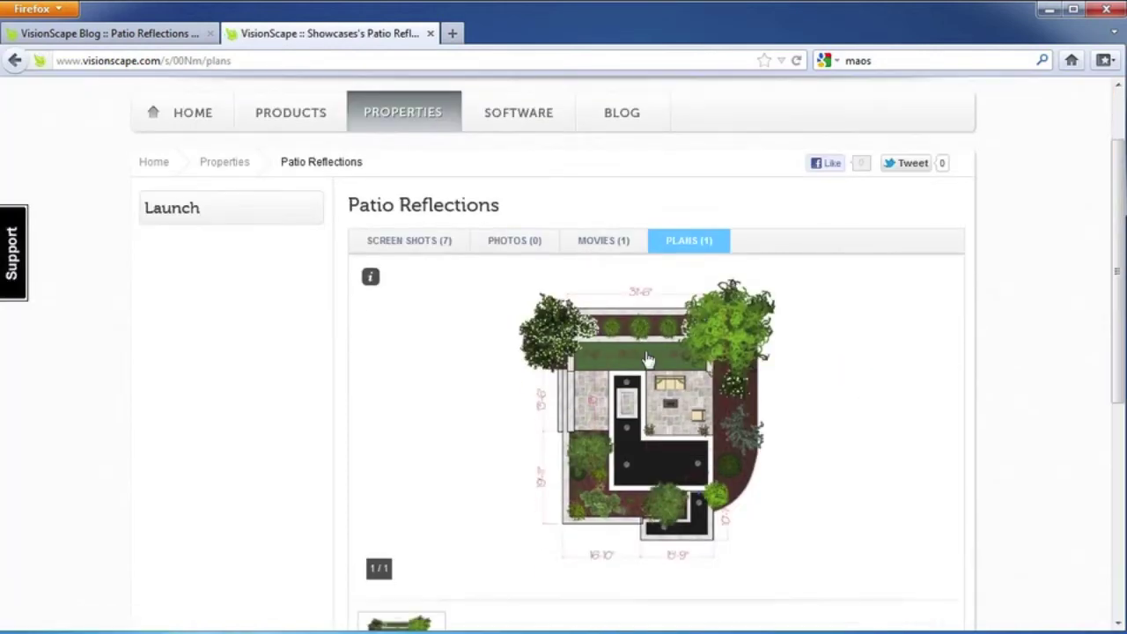
pyautogui.scroll(-2, 634, 365)
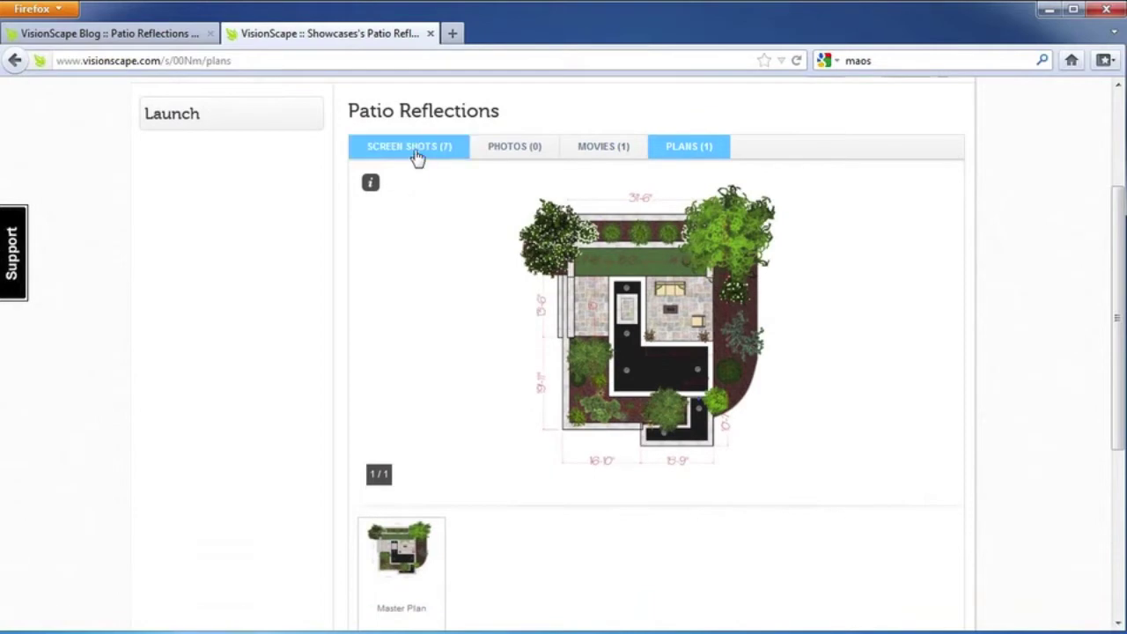
# Look through the Patio Reflections screenshots, from Seating Area 2 and Patio Entrance through Planter to Top View 2
pyautogui.click(412, 149)
pyautogui.scroll(-3, 546, 443)
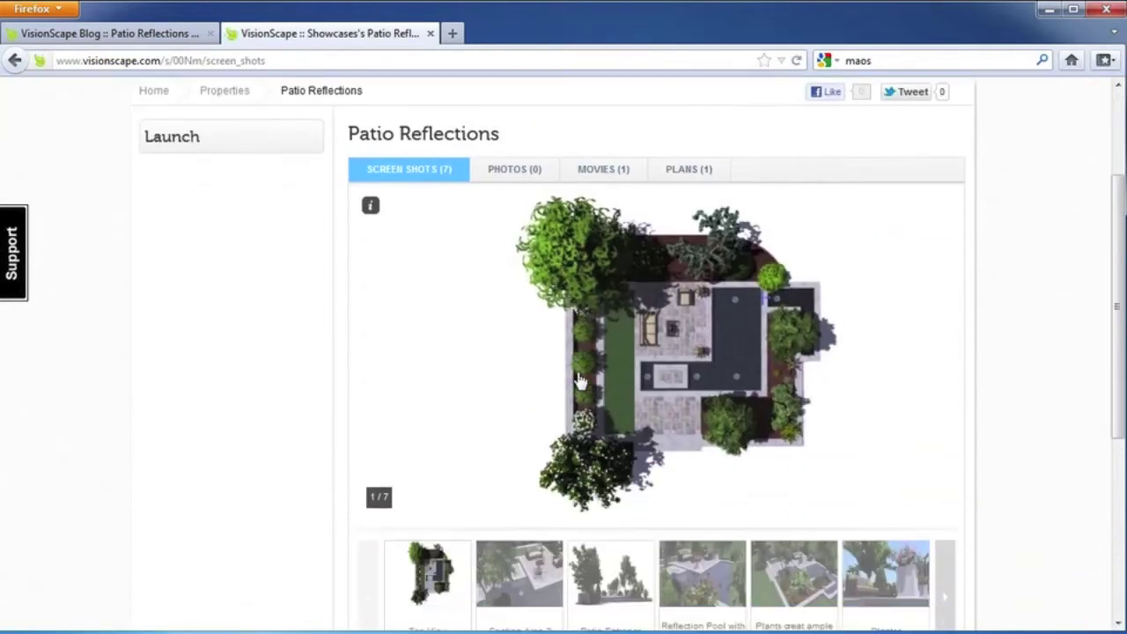
pyautogui.click(519, 502)
pyautogui.click(611, 506)
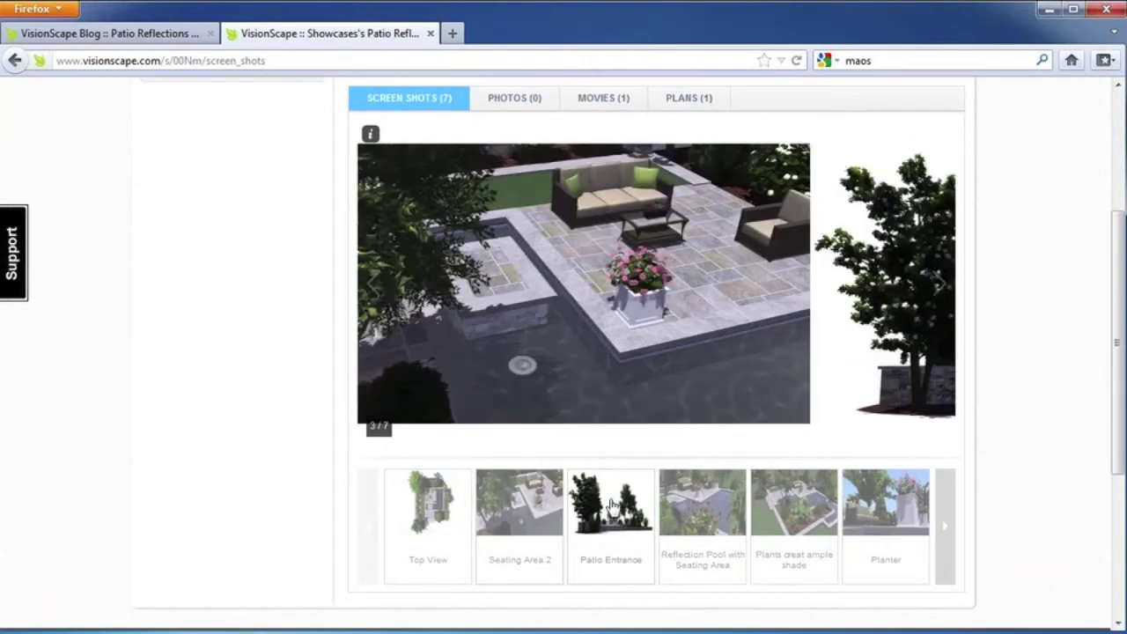
pyautogui.click(685, 512)
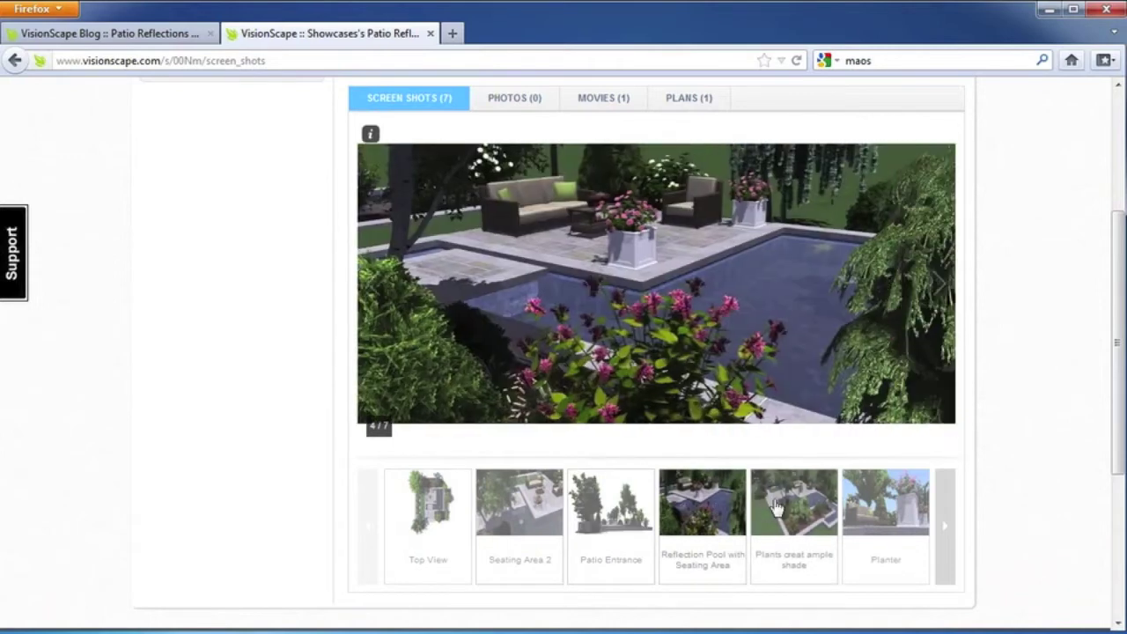
pyautogui.click(769, 509)
pyautogui.click(874, 505)
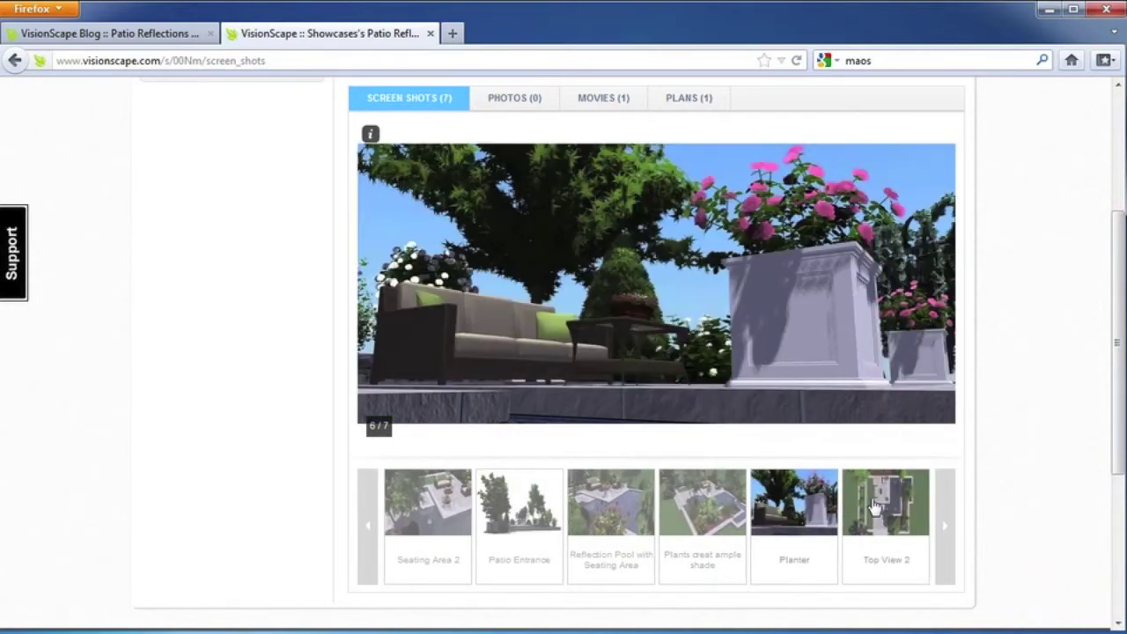
pyautogui.click(945, 519)
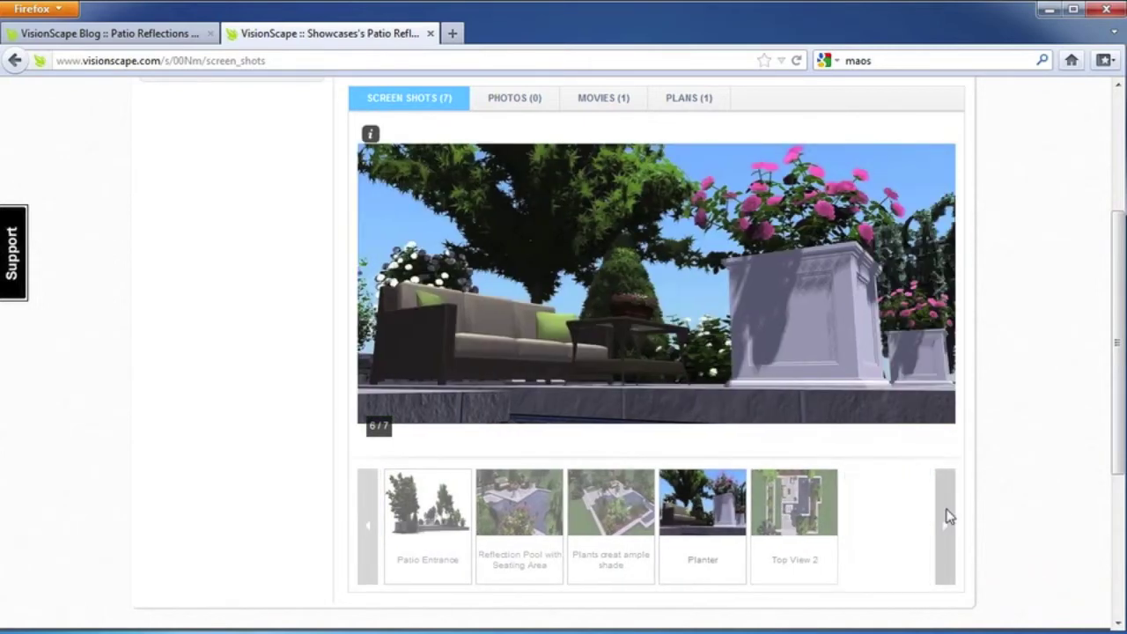
pyautogui.click(782, 532)
# Launch the Patio Reflections design from its web page in Virtual Property Architect
pyautogui.scroll(3, 535, 433)
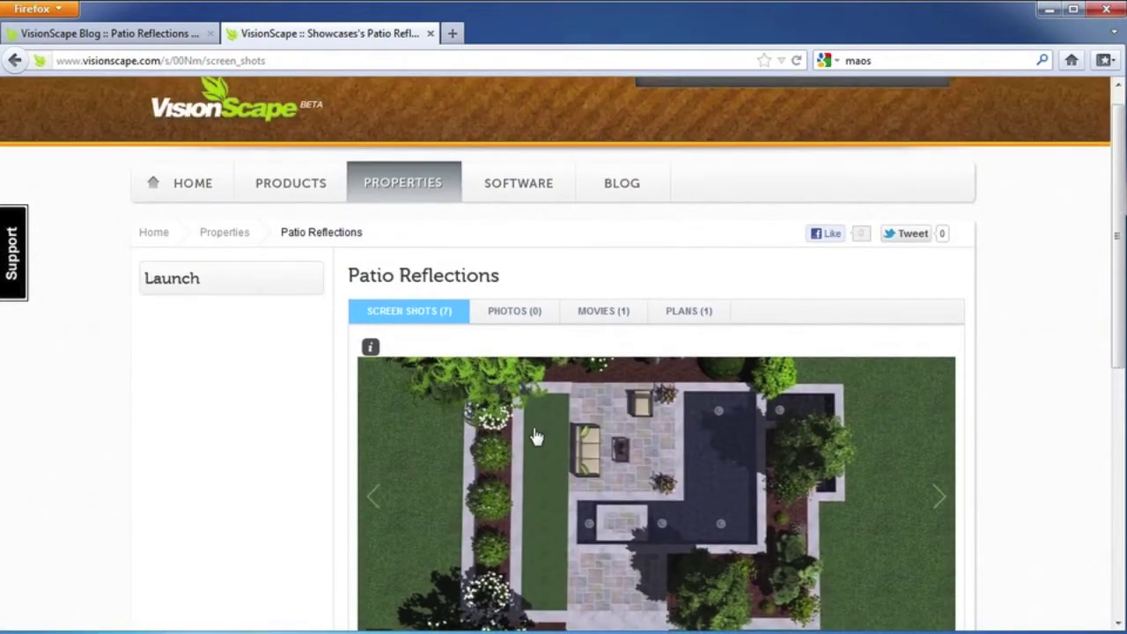
pyautogui.click(179, 289)
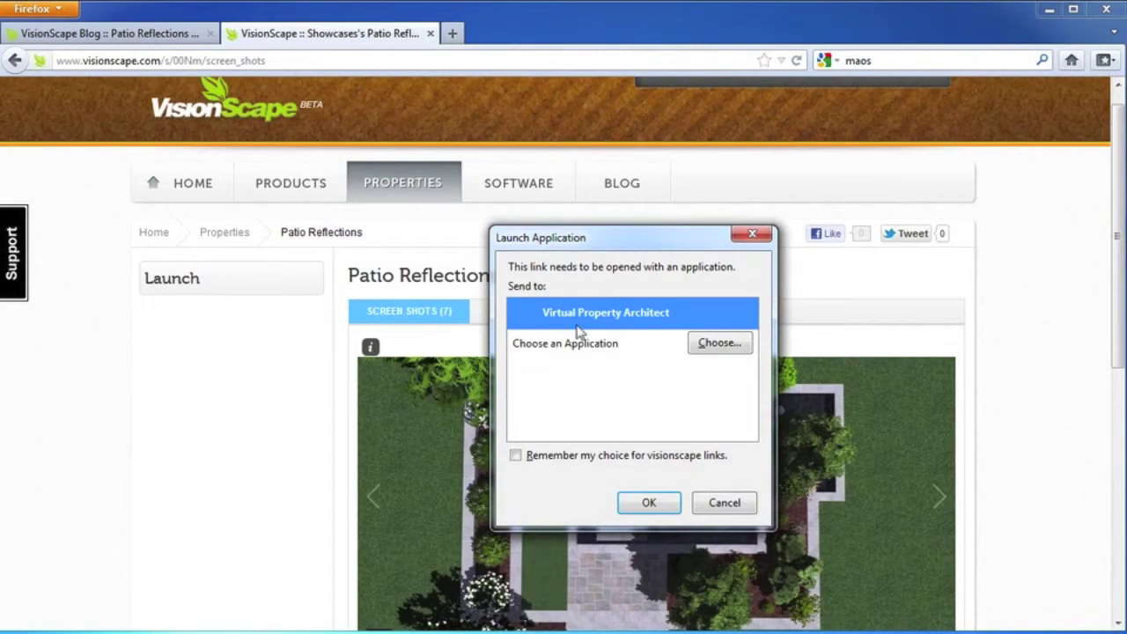
pyautogui.click(656, 499)
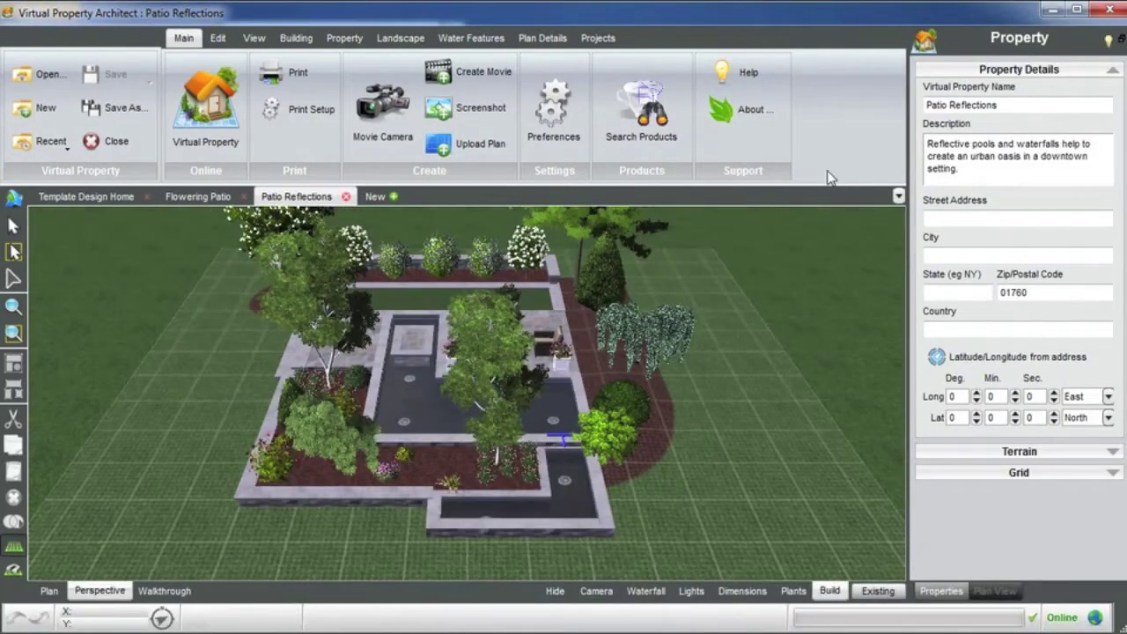
# Examine the Patio Reflections design in perspective, including its patio, steps, pools and planting beds
pyautogui.moveTo(609, 364); pyautogui.dragTo(381, 456)
pyautogui.click(113, 590)
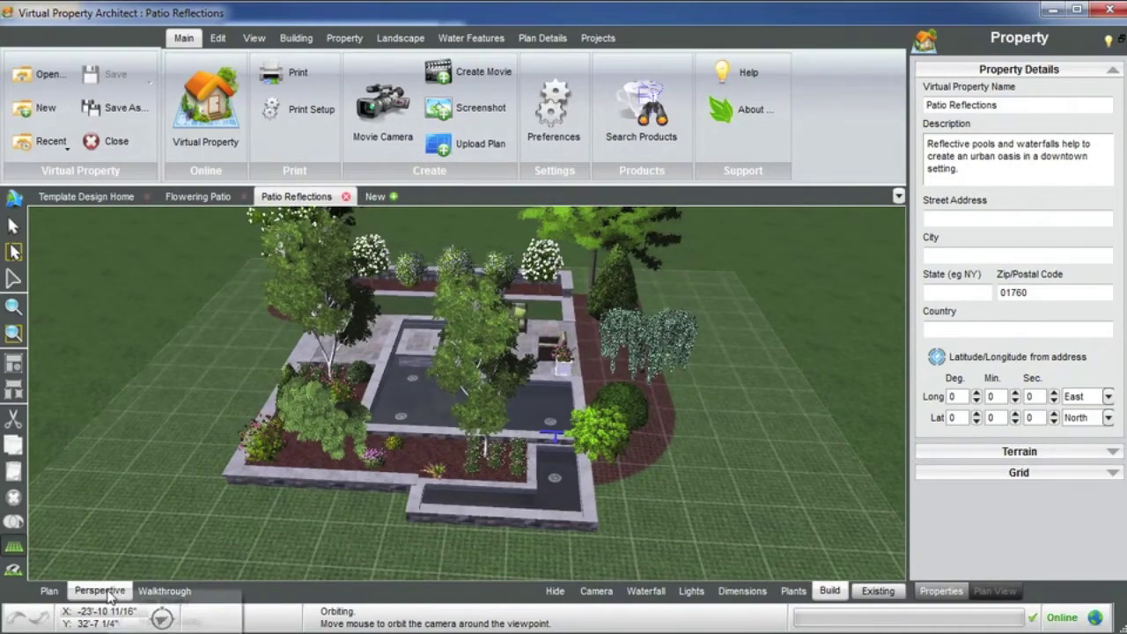
pyautogui.click(150, 623)
pyautogui.moveTo(296, 414); pyautogui.dragTo(467, 432, button='middle')
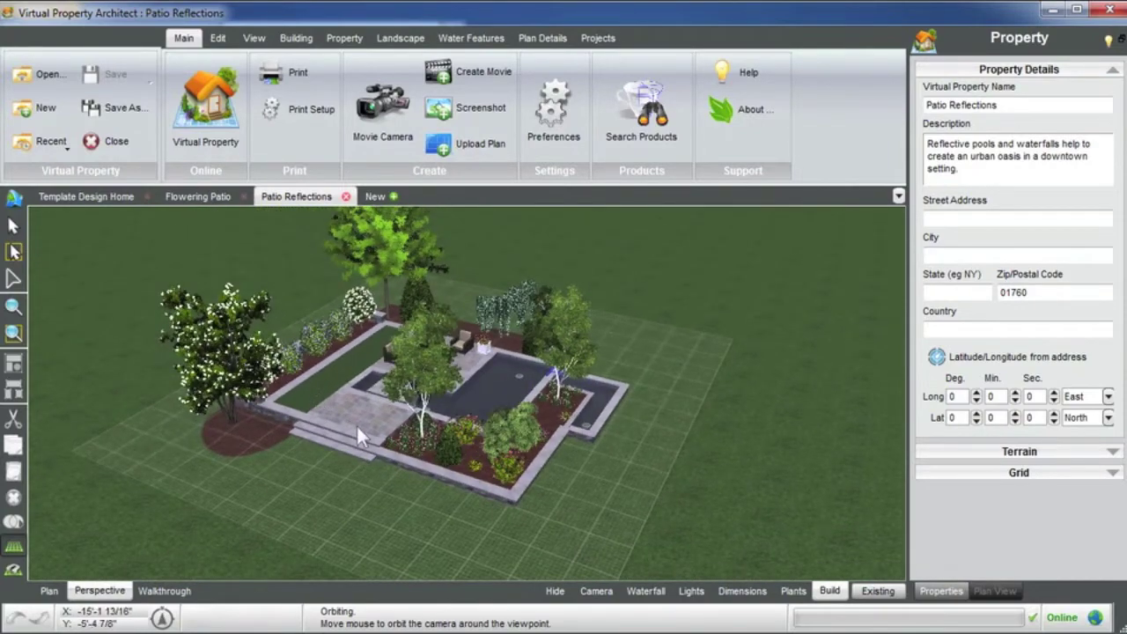
pyautogui.moveTo(357, 425); pyautogui.dragTo(294, 368)
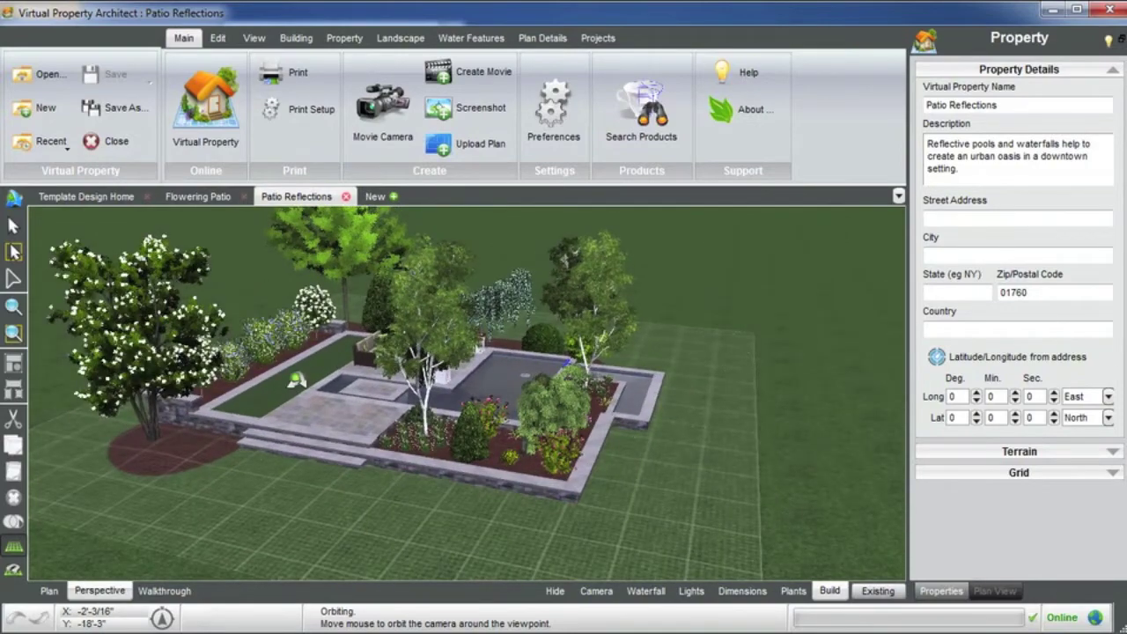
pyautogui.moveTo(294, 369); pyautogui.dragTo(292, 365, button='middle')
pyautogui.scroll(-2, 299, 366)
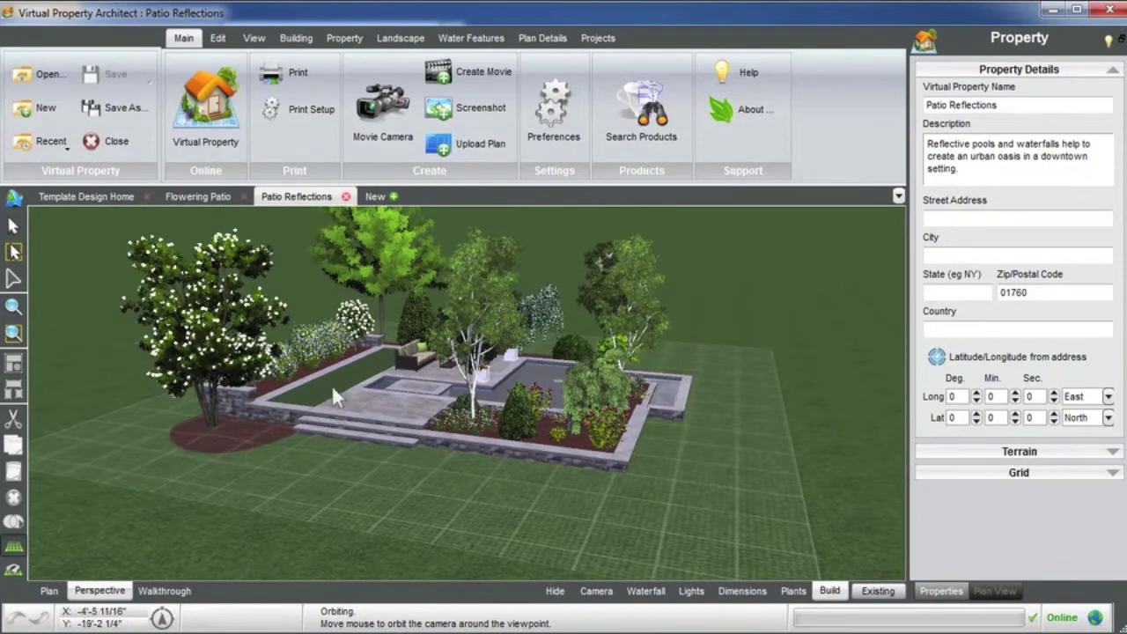
# Group all objects of the Patio Reflections design into the current layer and move the group slightly across the grid
pyautogui.click(219, 38)
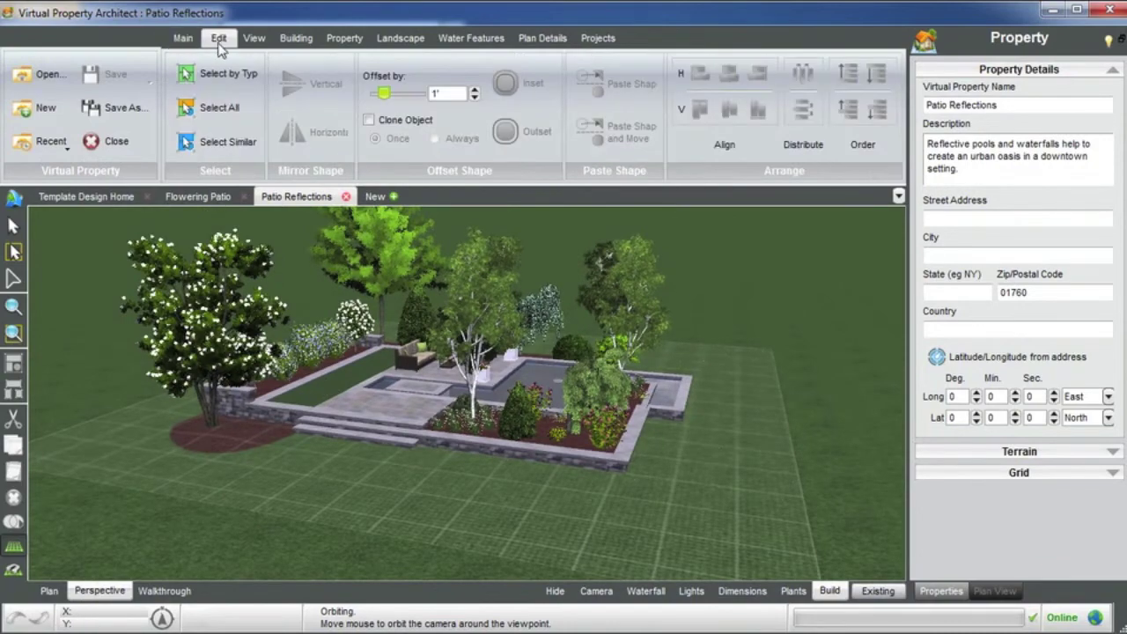
pyautogui.click(221, 112)
pyautogui.scroll(-2, 365, 338)
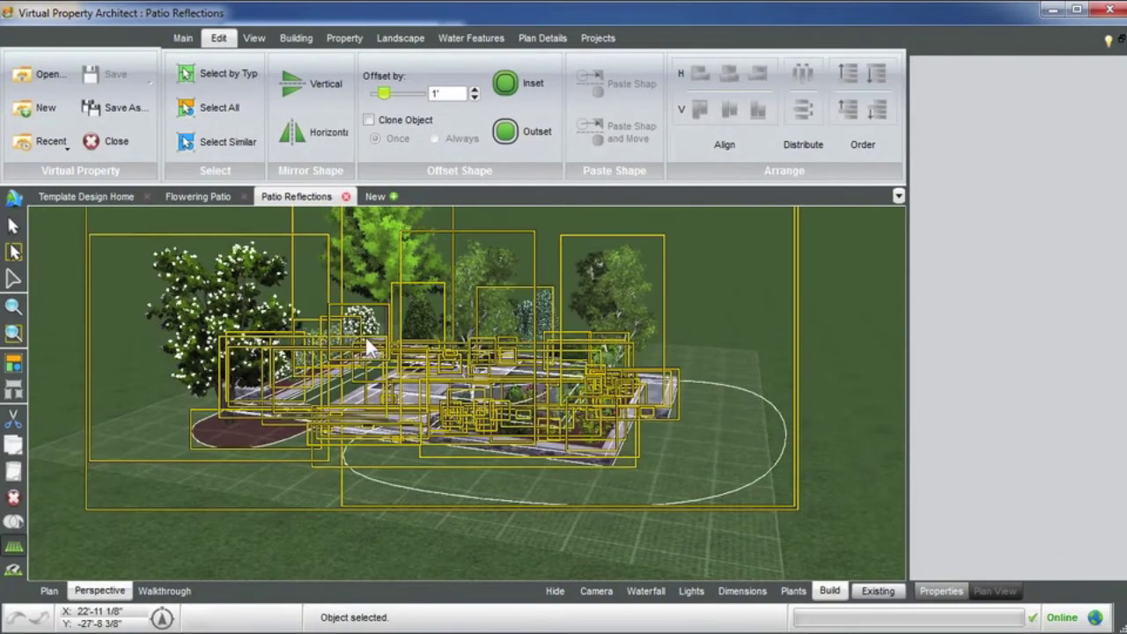
pyautogui.click(14, 365)
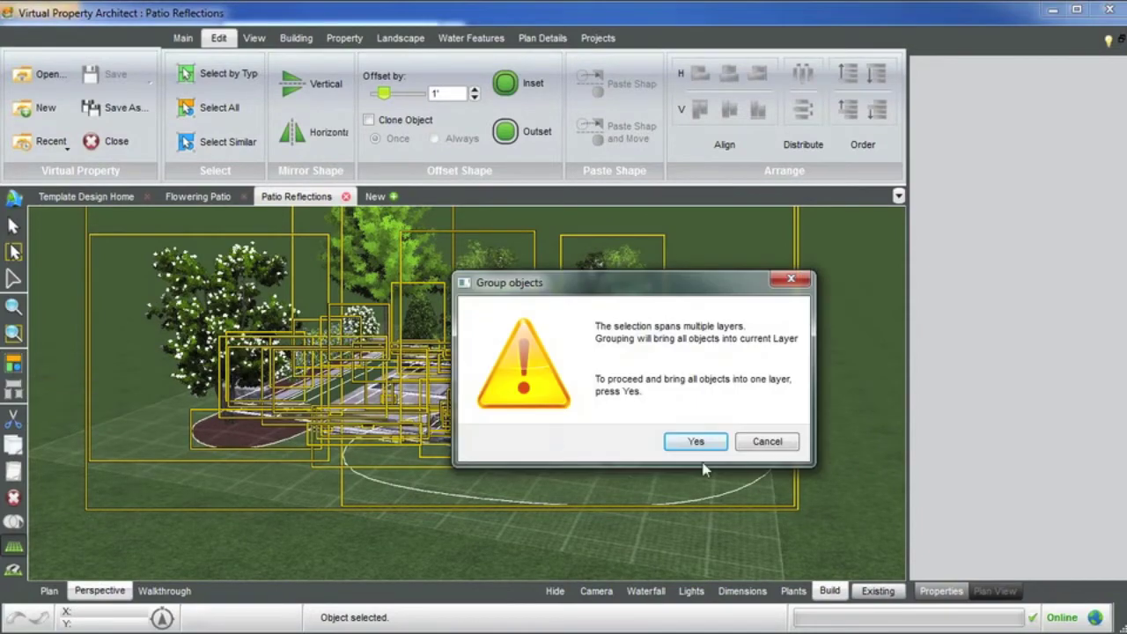
pyautogui.click(715, 444)
pyautogui.scroll(-1, 630, 409)
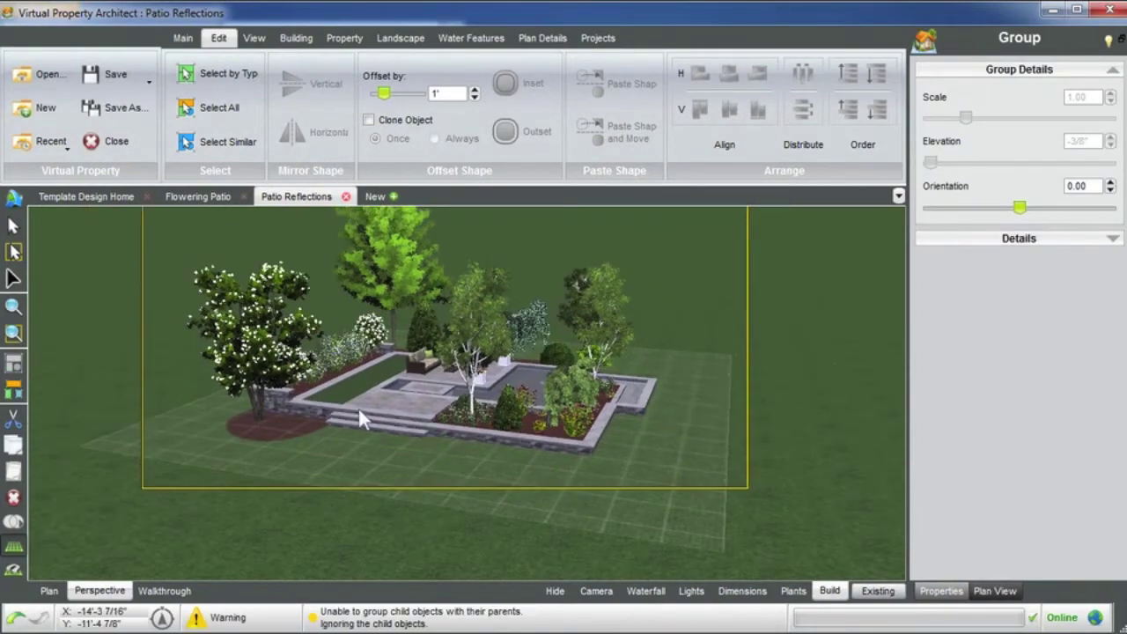
pyautogui.moveTo(377, 409); pyautogui.dragTo(432, 404)
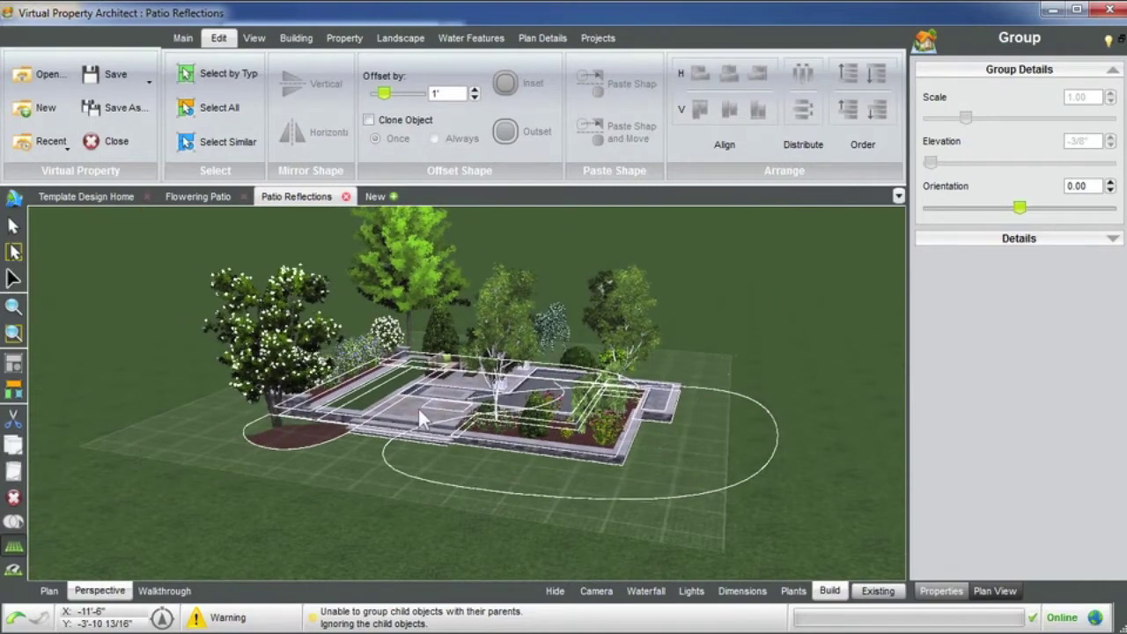
pyautogui.click(418, 408)
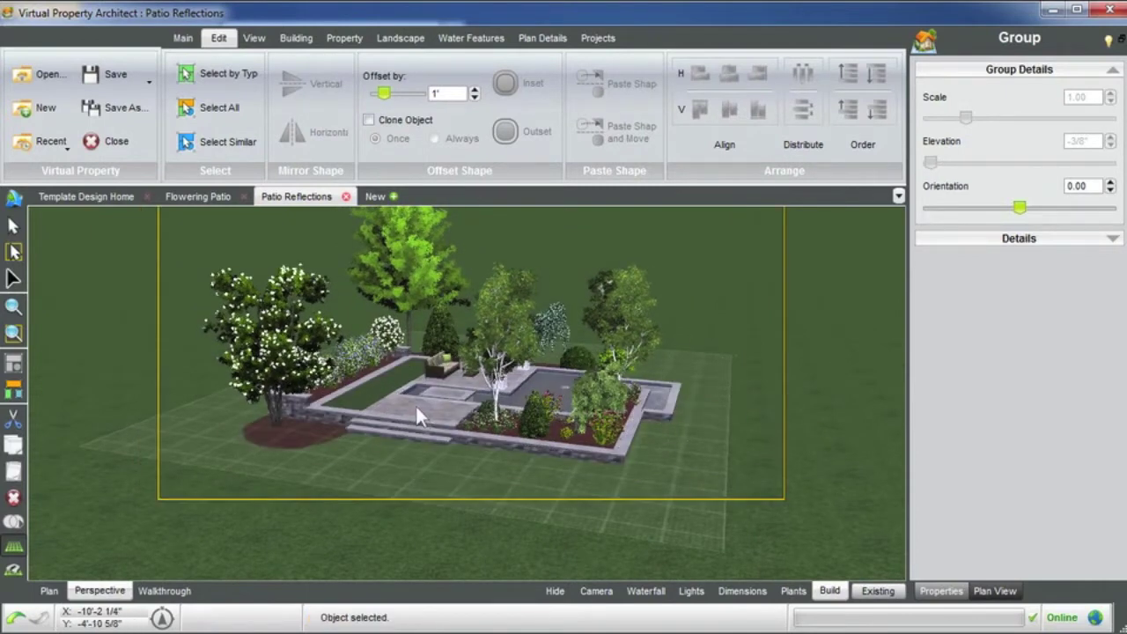
# Create a new layer named Template Design 1 in the Template Design Home property
pyautogui.click(83, 198)
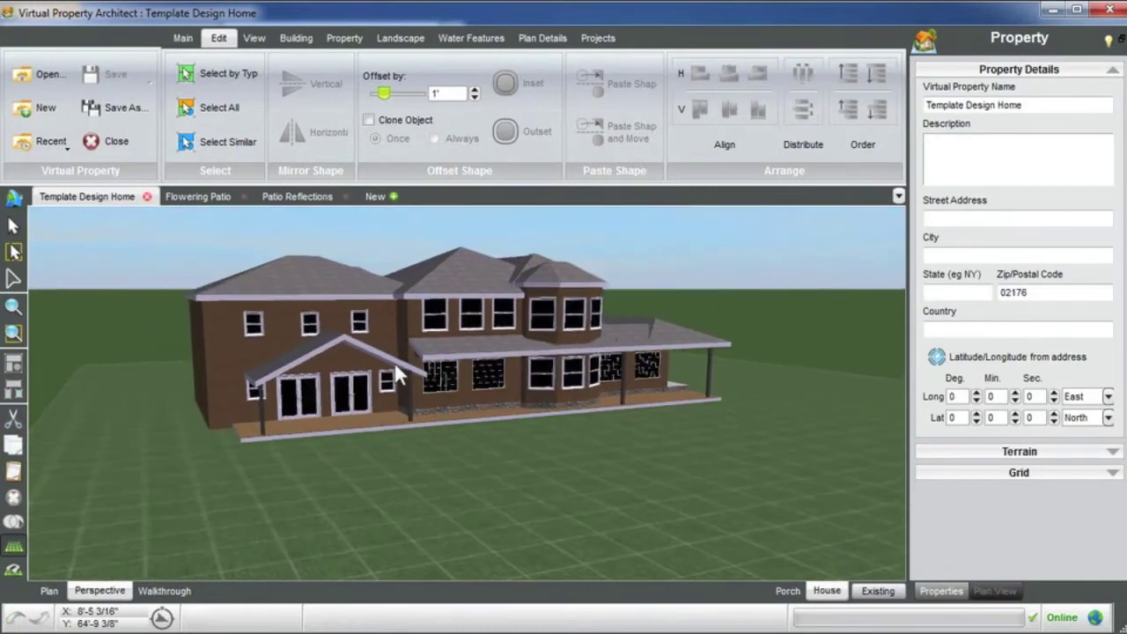
pyautogui.moveTo(396, 365); pyautogui.dragTo(427, 393, button='middle')
pyautogui.rightClick(829, 593)
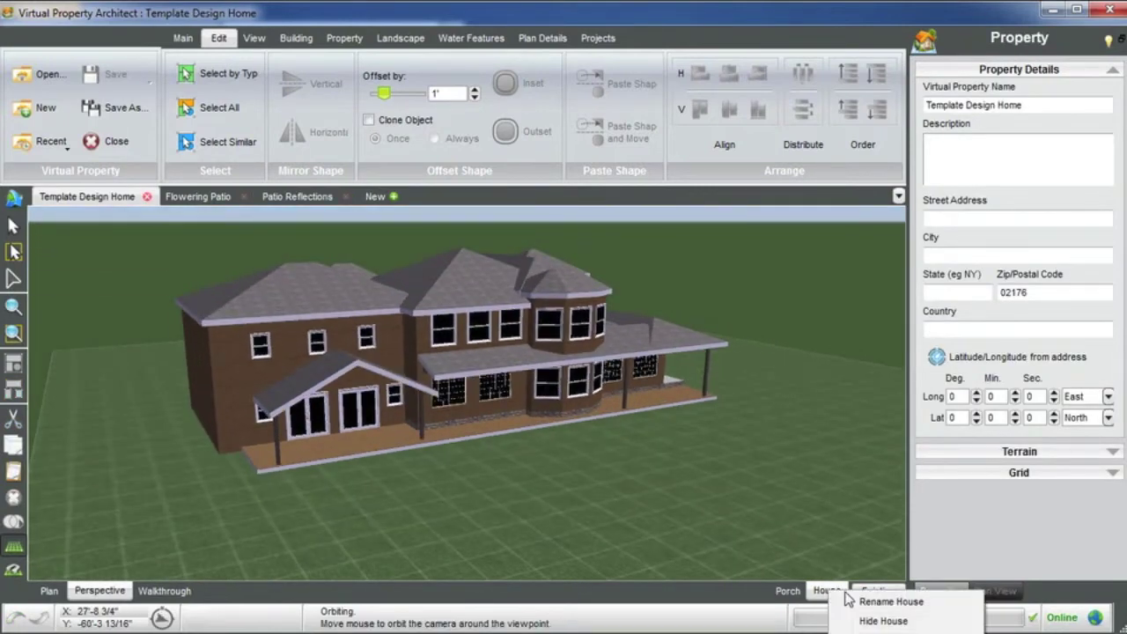
pyautogui.click(891, 601)
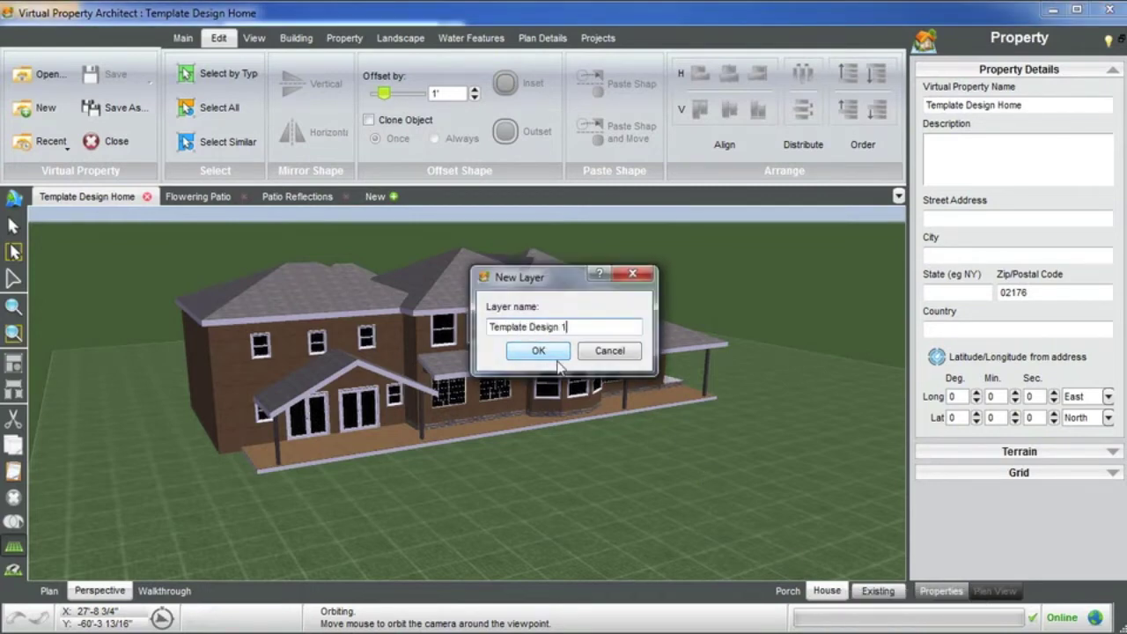
pyautogui.click(538, 350)
# Paste the grouped patio design into the home's yard and place it on open lawn facing the porch side of the house
pyautogui.moveTo(591, 364); pyautogui.dragTo(541, 434)
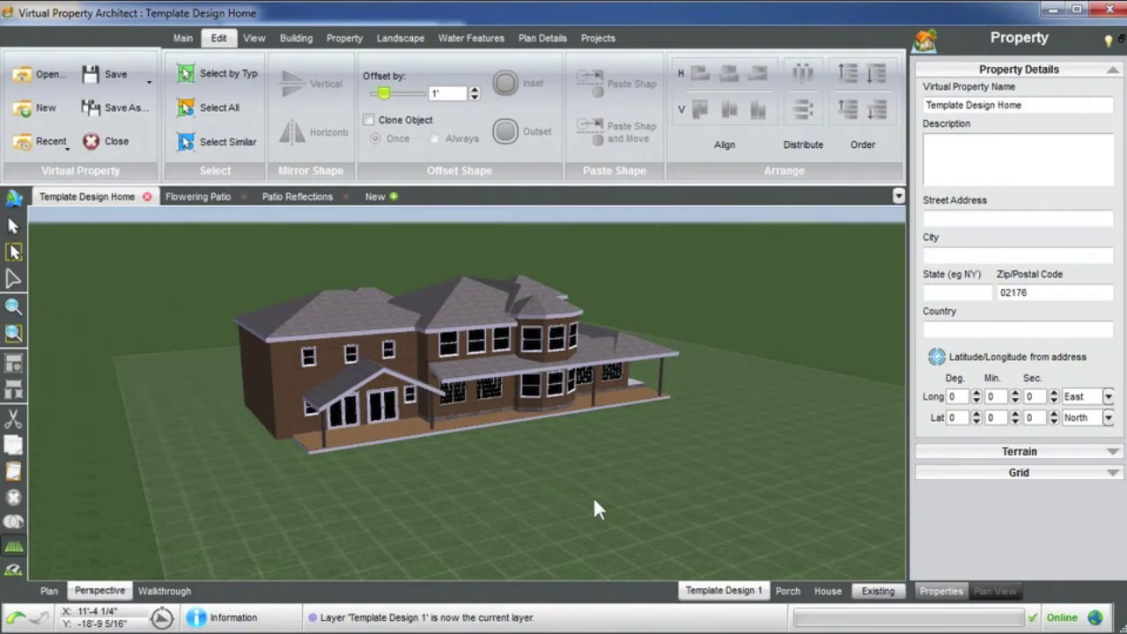
pyautogui.hotkey('ctrl', 'v')
pyautogui.scroll(-2, 594, 499)
pyautogui.moveTo(563, 402); pyautogui.dragTo(671, 518)
pyautogui.moveTo(642, 464); pyautogui.dragTo(628, 487)
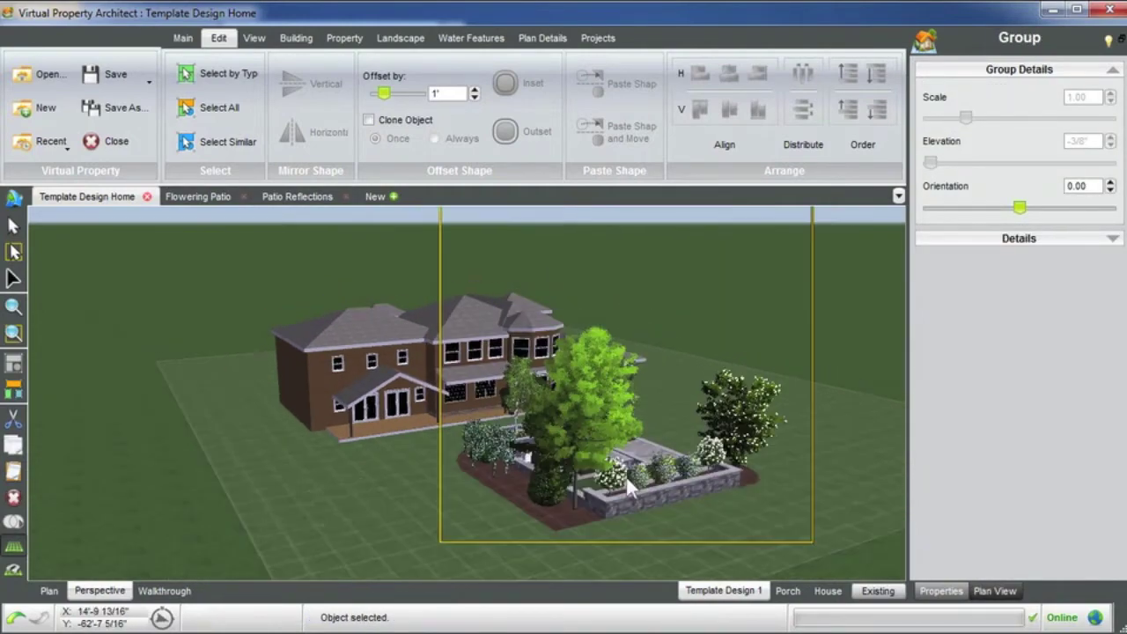
pyautogui.moveTo(604, 476); pyautogui.dragTo(692, 477, button='middle')
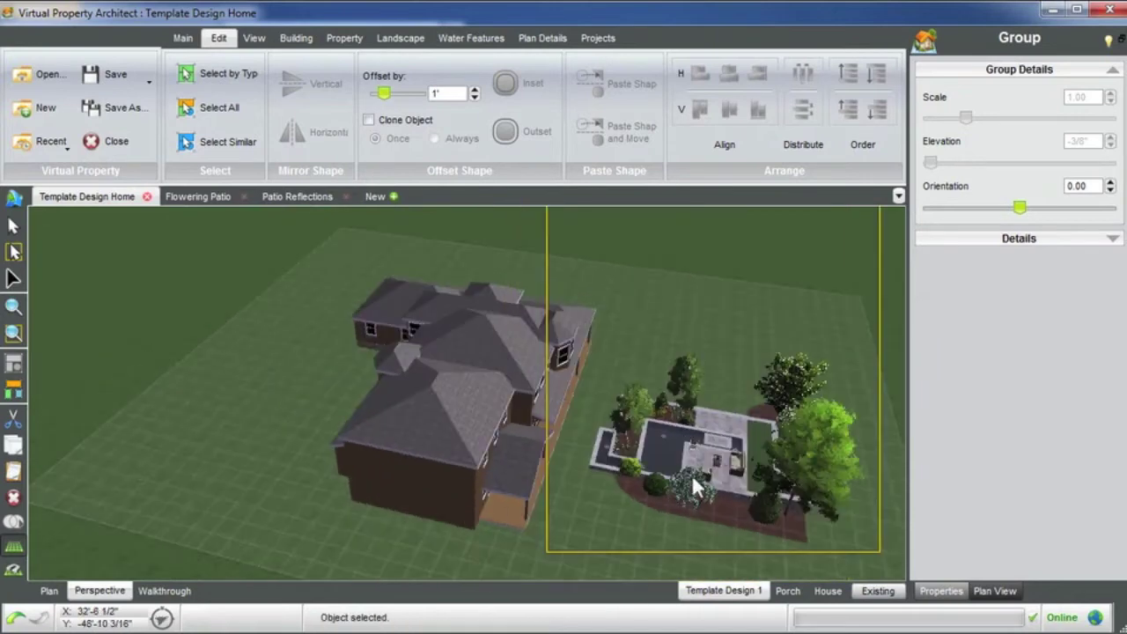
pyautogui.moveTo(696, 470); pyautogui.dragTo(716, 490)
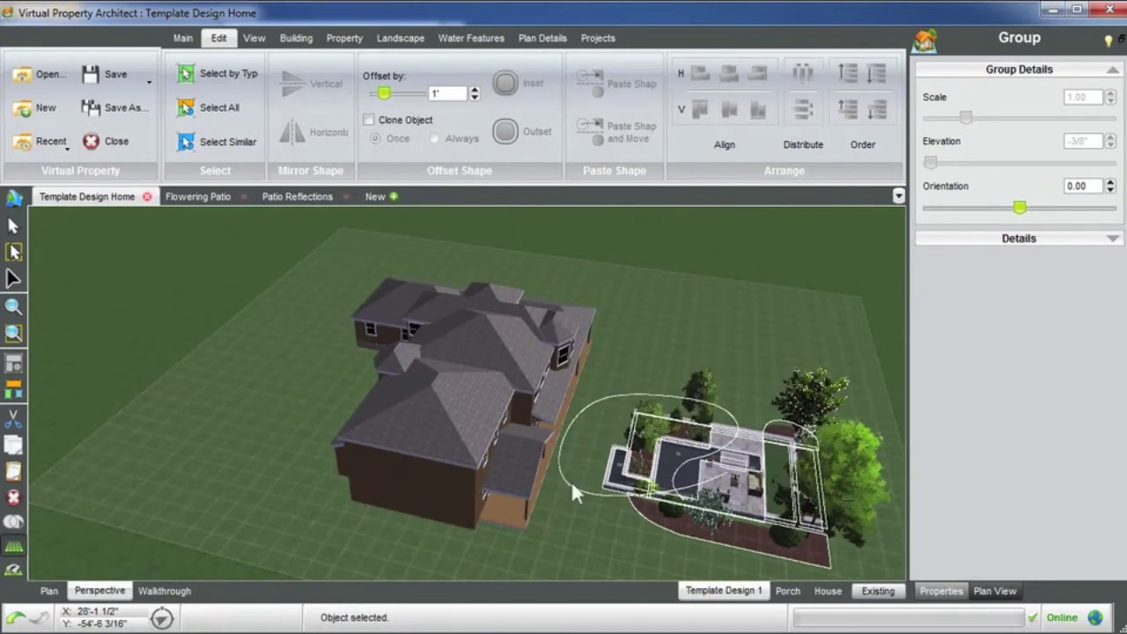
pyautogui.moveTo(572, 486); pyautogui.dragTo(573, 486)
# Rotate the patio group to an orientation of -90 in the plan view so its entrance steps face the house
pyautogui.click(49, 590)
pyautogui.scroll(-2, 490, 361)
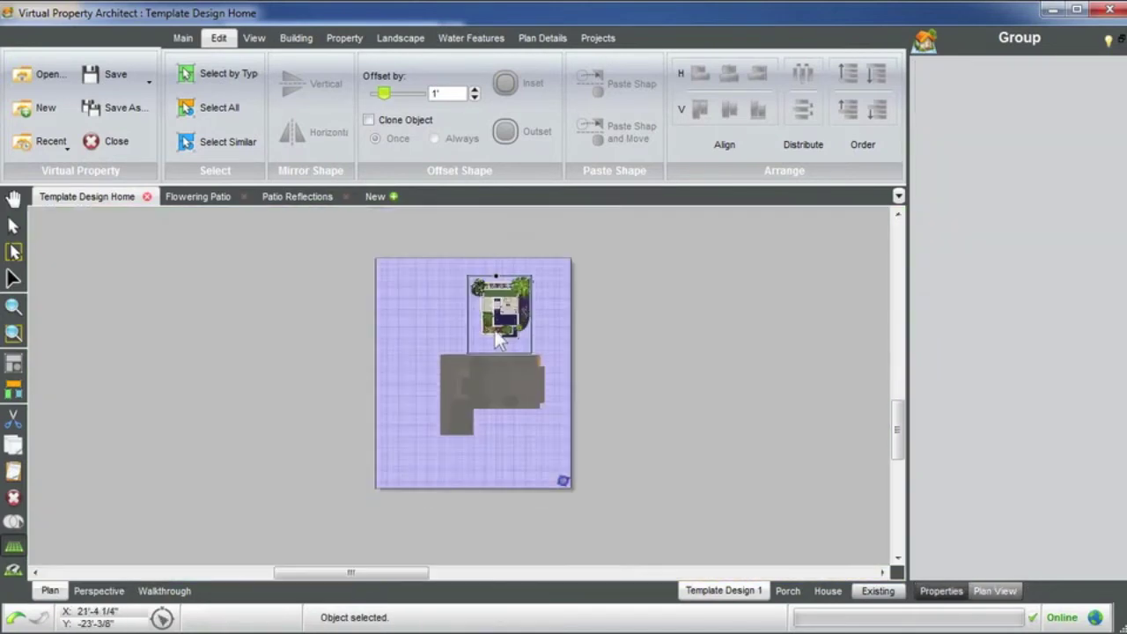
pyautogui.scroll(4, 497, 343)
pyautogui.scroll(4, 519, 343)
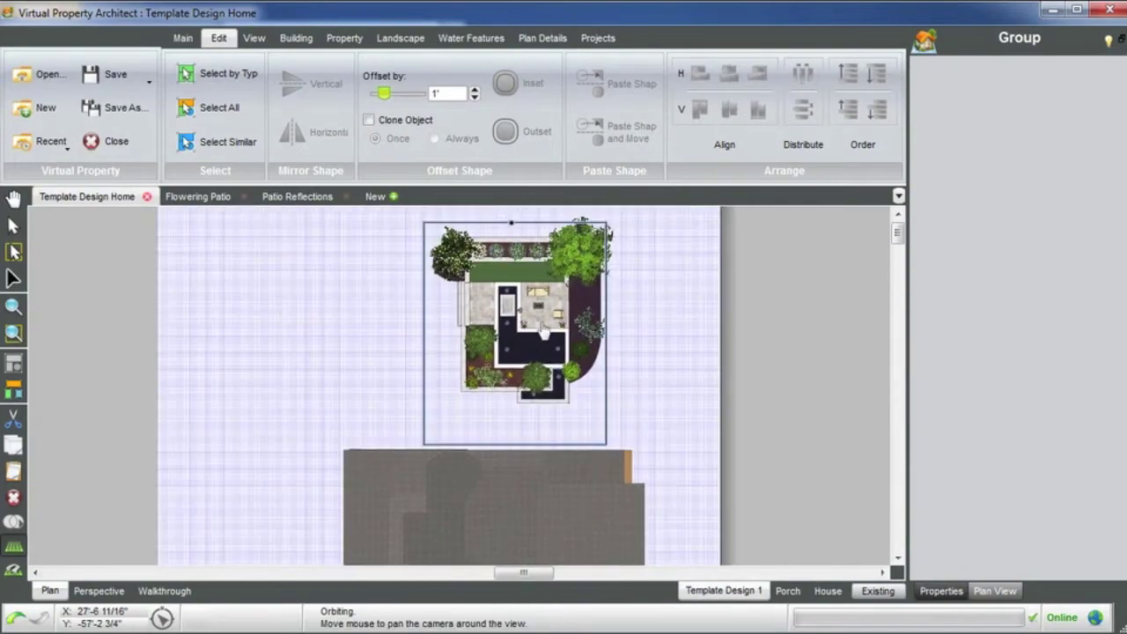
pyautogui.moveTo(508, 319); pyautogui.dragTo(517, 349, button='middle')
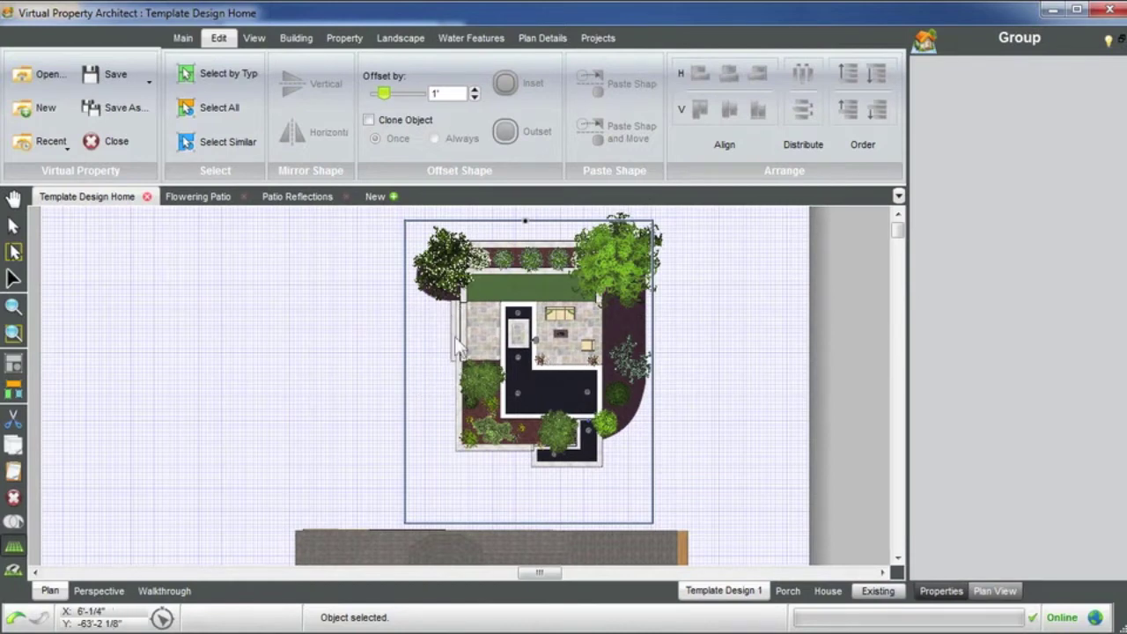
pyautogui.moveTo(526, 221); pyautogui.dragTo(346, 354)
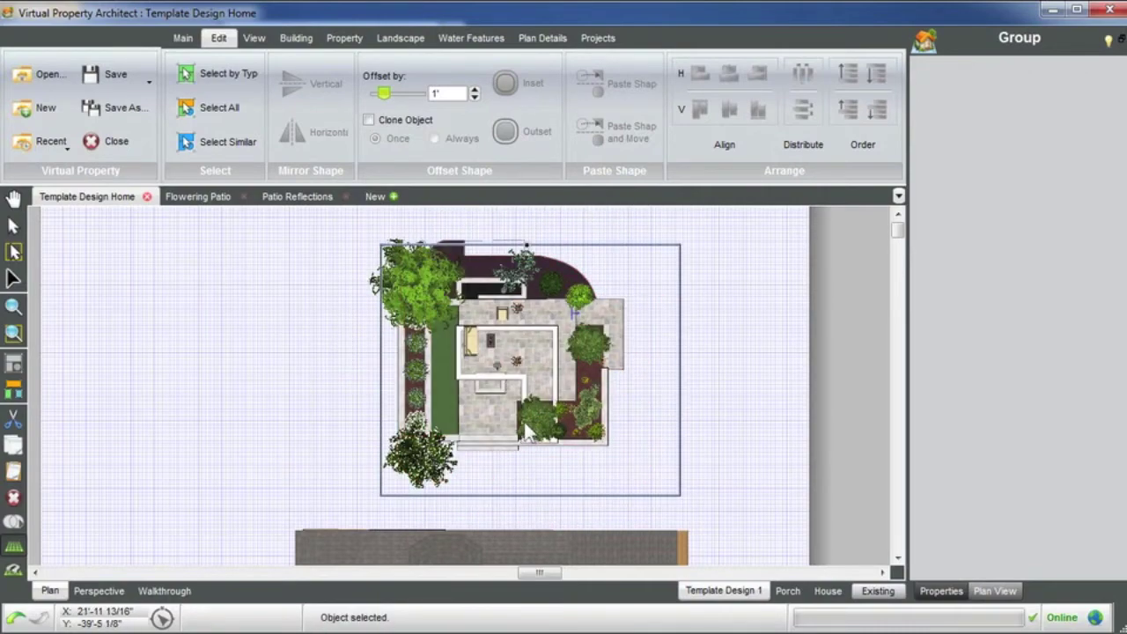
# Shift the rotated patio group in the plan sideways along the house toward its porch end
pyautogui.scroll(3, 523, 449)
pyautogui.moveTo(523, 449); pyautogui.dragTo(528, 396, button='middle')
pyautogui.scroll(-2, 529, 396)
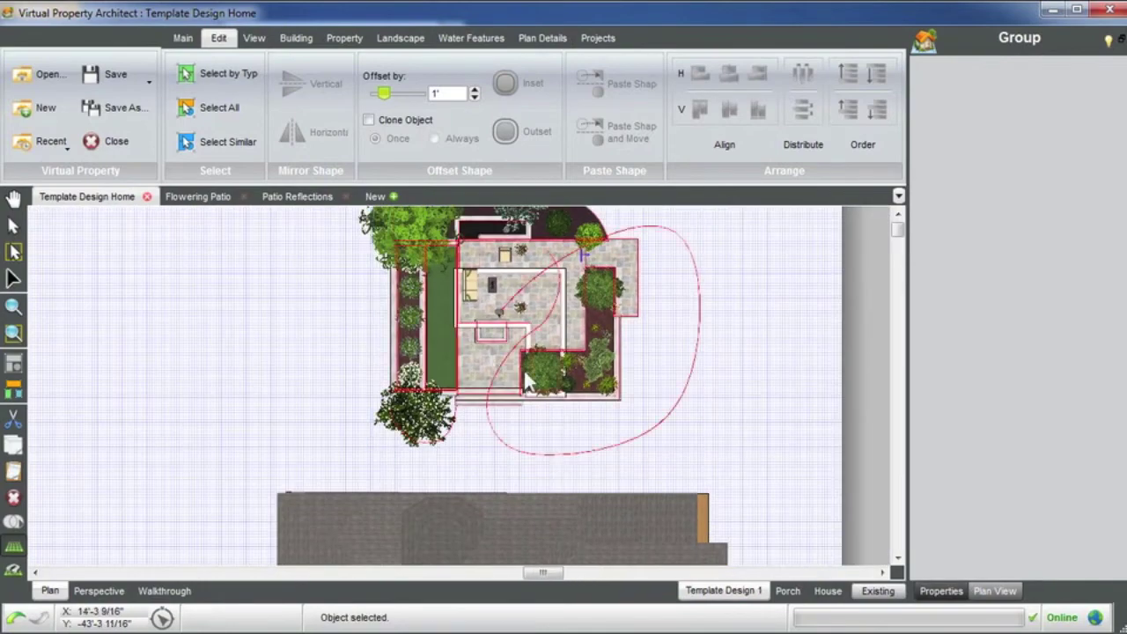
pyautogui.moveTo(523, 368); pyautogui.dragTo(579, 362)
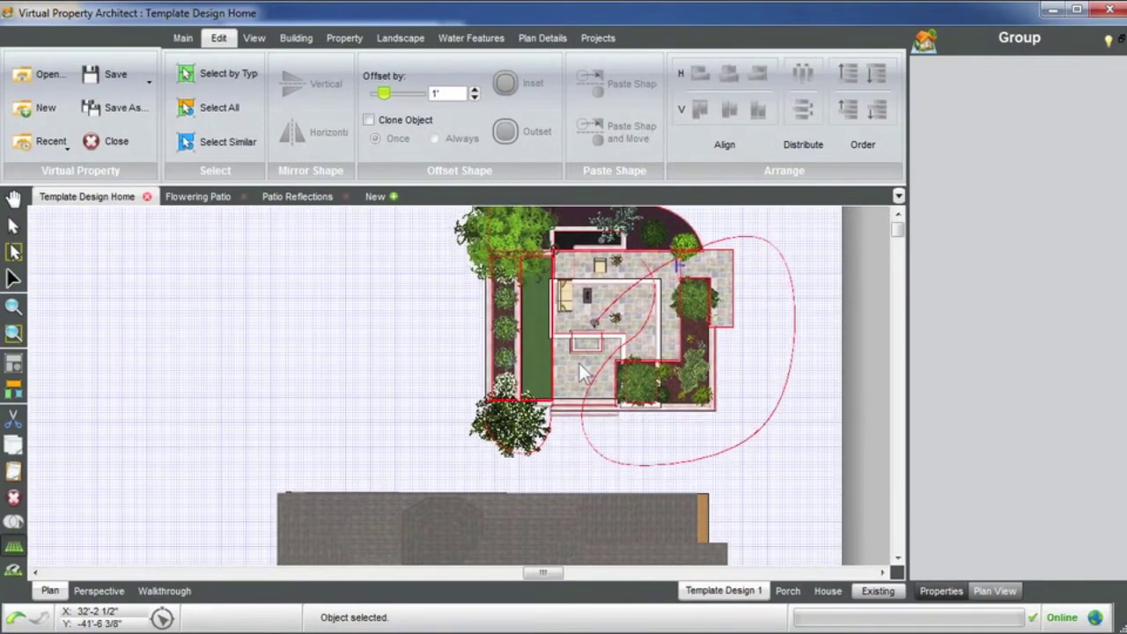
pyautogui.click(411, 355)
pyautogui.moveTo(414, 355); pyautogui.dragTo(417, 509, button='middle')
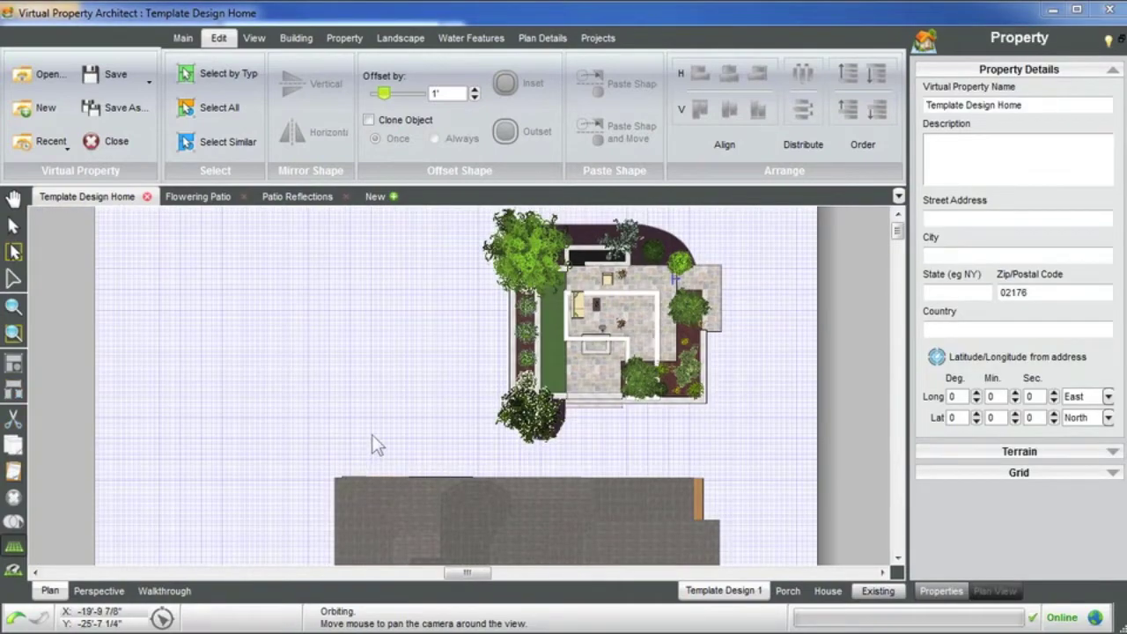
# Fine-tune the patio group's position in the plan, leaving slightly more lawn between its entrance steps and the house
pyautogui.click(485, 505)
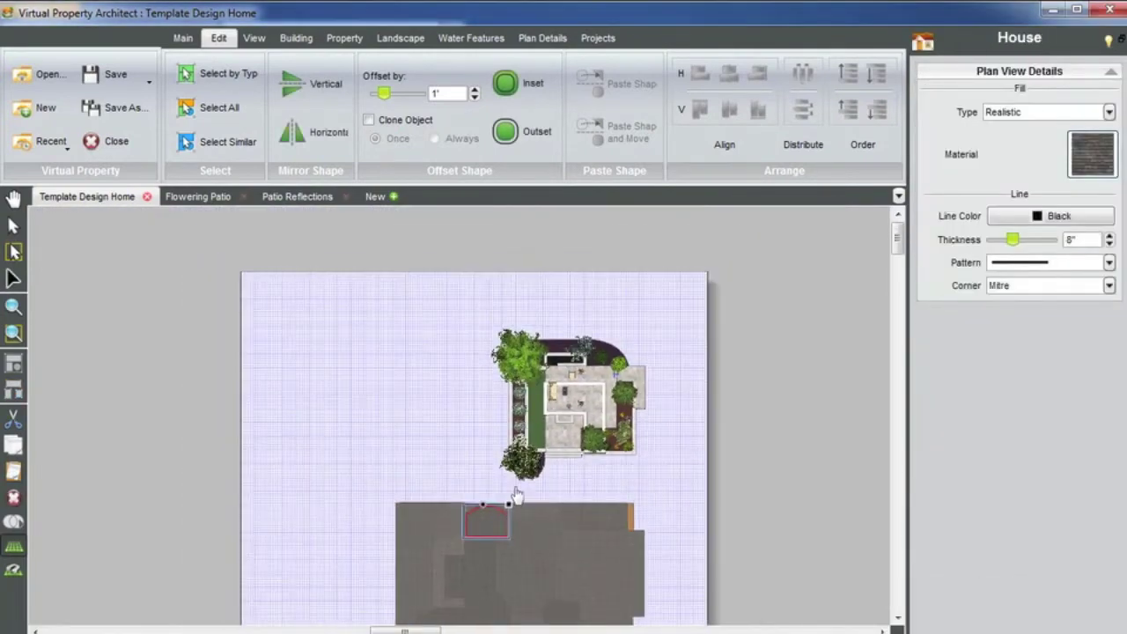
pyautogui.moveTo(516, 495); pyautogui.dragTo(518, 471, button='middle')
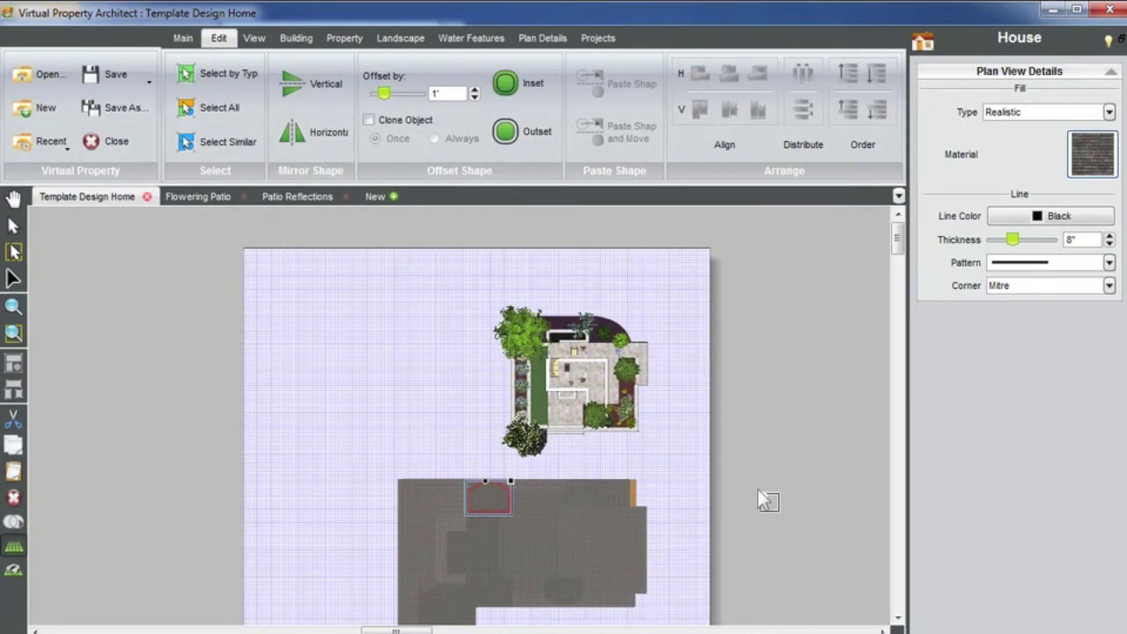
pyautogui.click(592, 388)
pyautogui.click(588, 372)
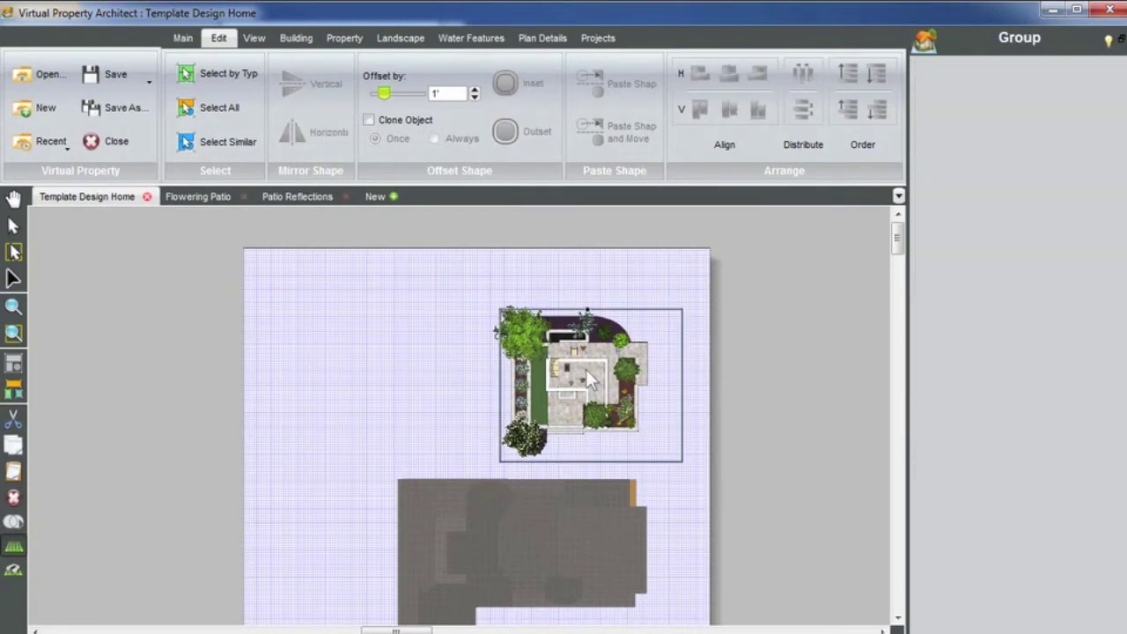
pyautogui.scroll(1, 588, 410)
pyautogui.scroll(1, 564, 437)
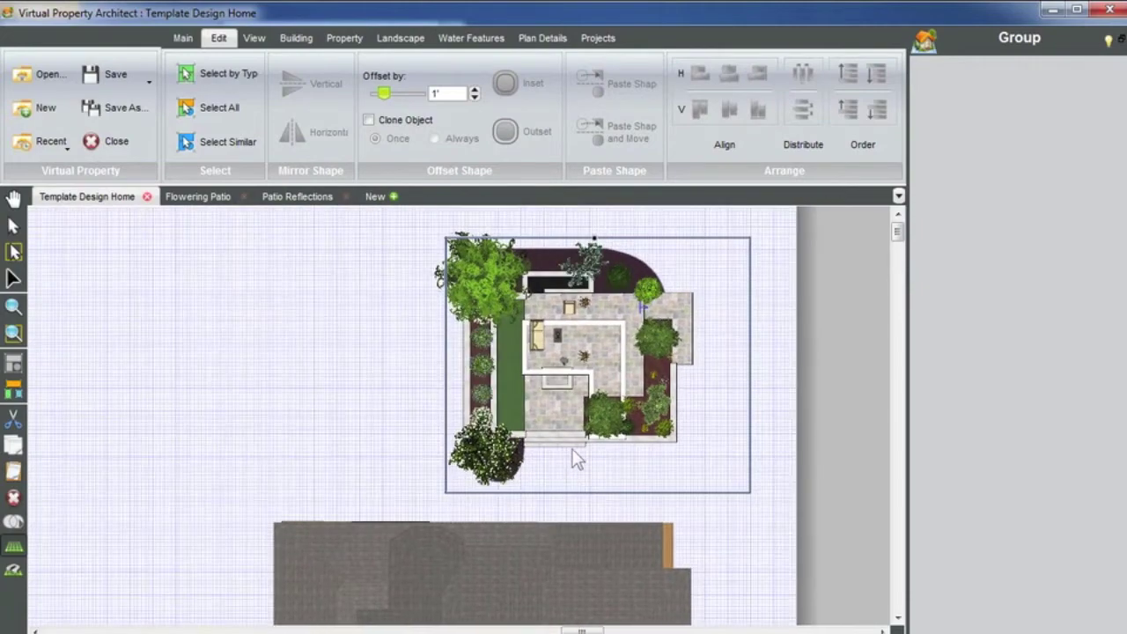
pyautogui.moveTo(584, 378); pyautogui.dragTo(609, 380)
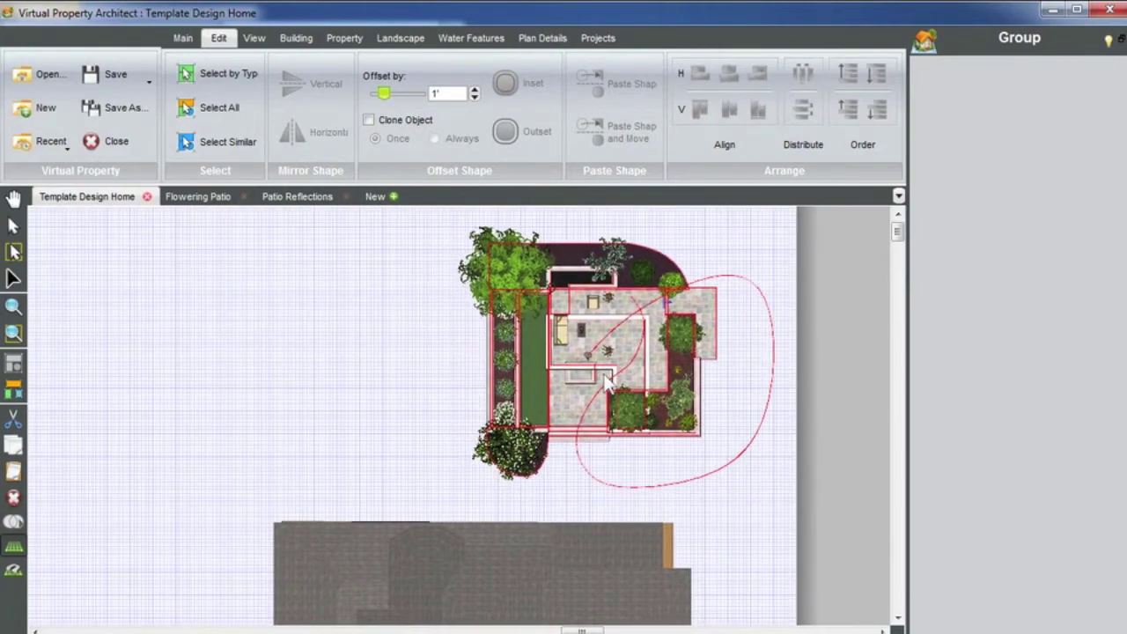
pyautogui.press('Escape')
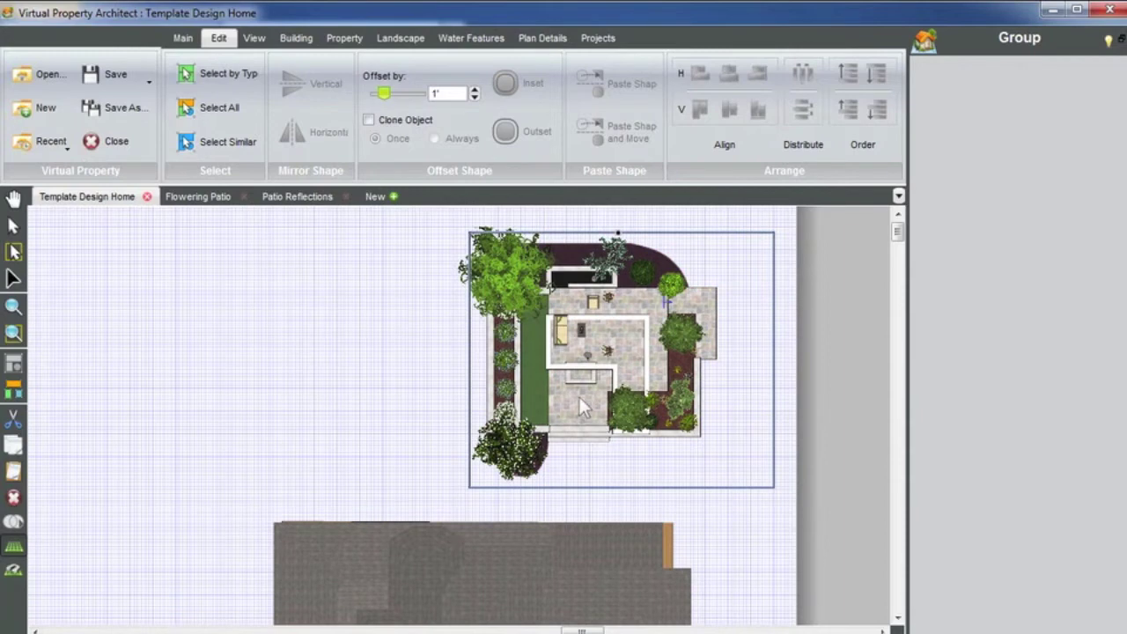
pyautogui.moveTo(579, 398); pyautogui.dragTo(551, 382)
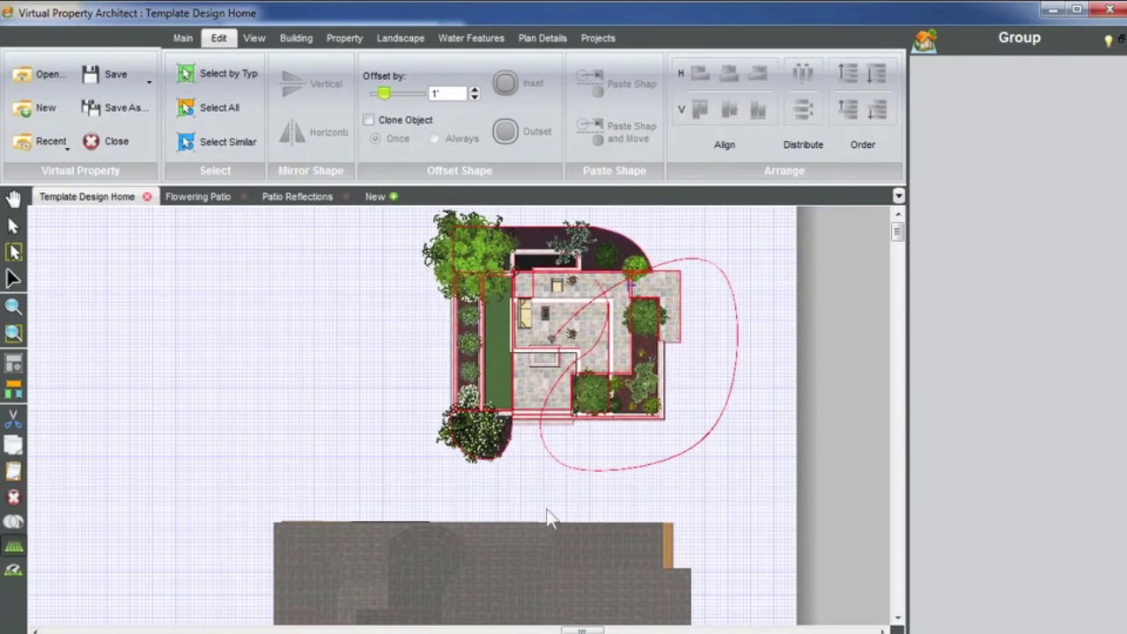
pyautogui.press('Escape')
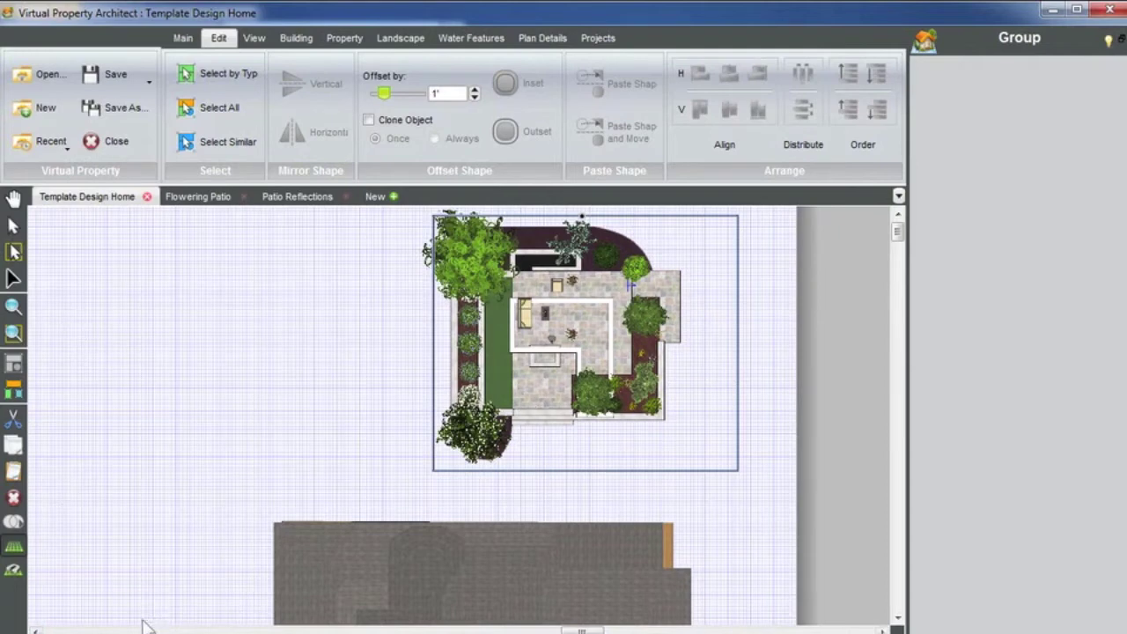
# Ungroup the placed patio design in the perspective view so its elements are individually selectable
pyautogui.press('F3')
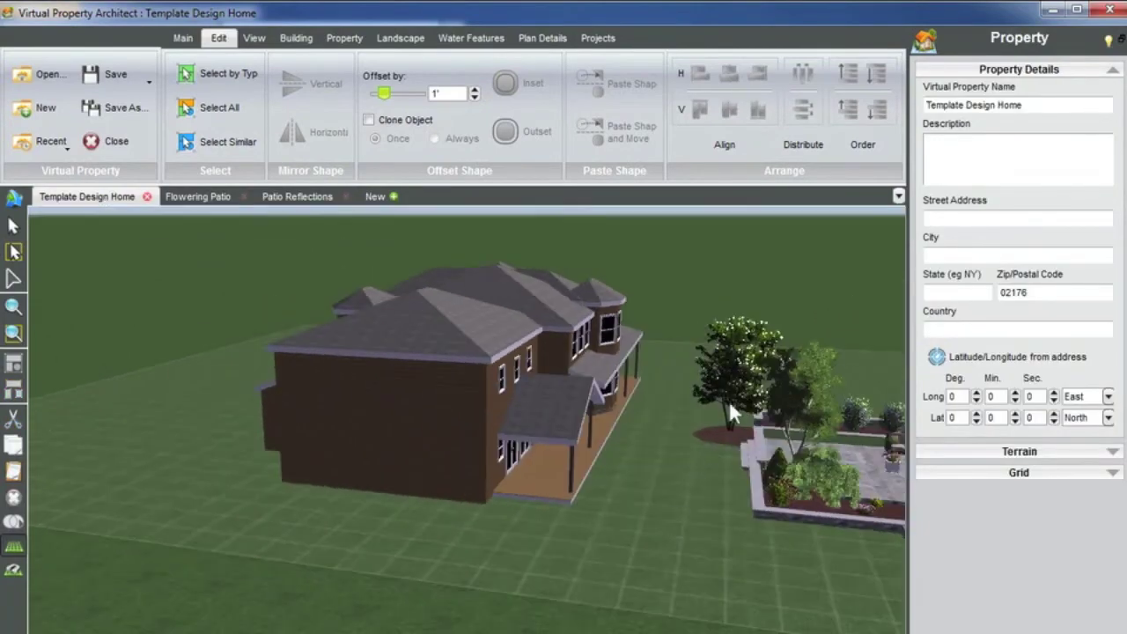
pyautogui.click(738, 385)
pyautogui.doubleClick(732, 382)
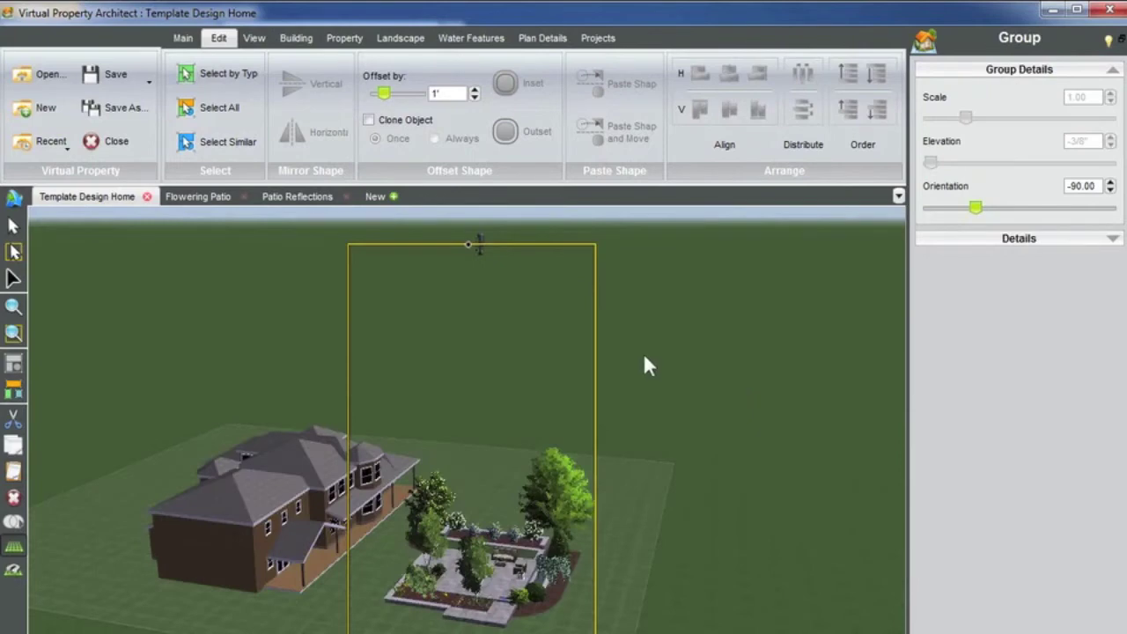
pyautogui.moveTo(643, 358); pyautogui.dragTo(384, 597)
pyautogui.click(425, 590)
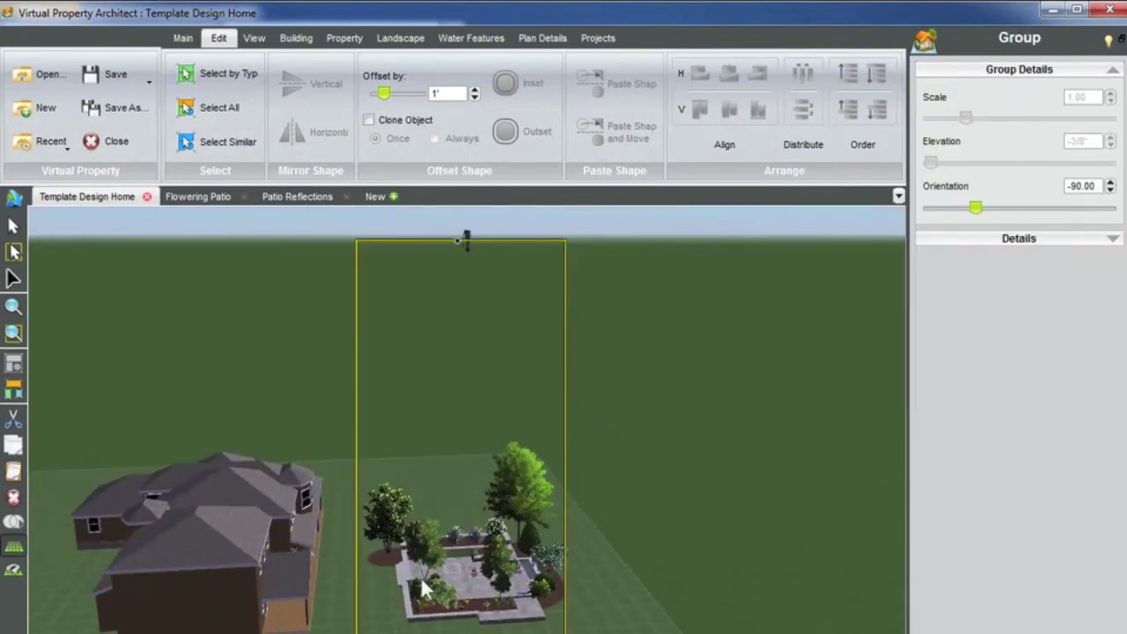
pyautogui.scroll(-3, 421, 459)
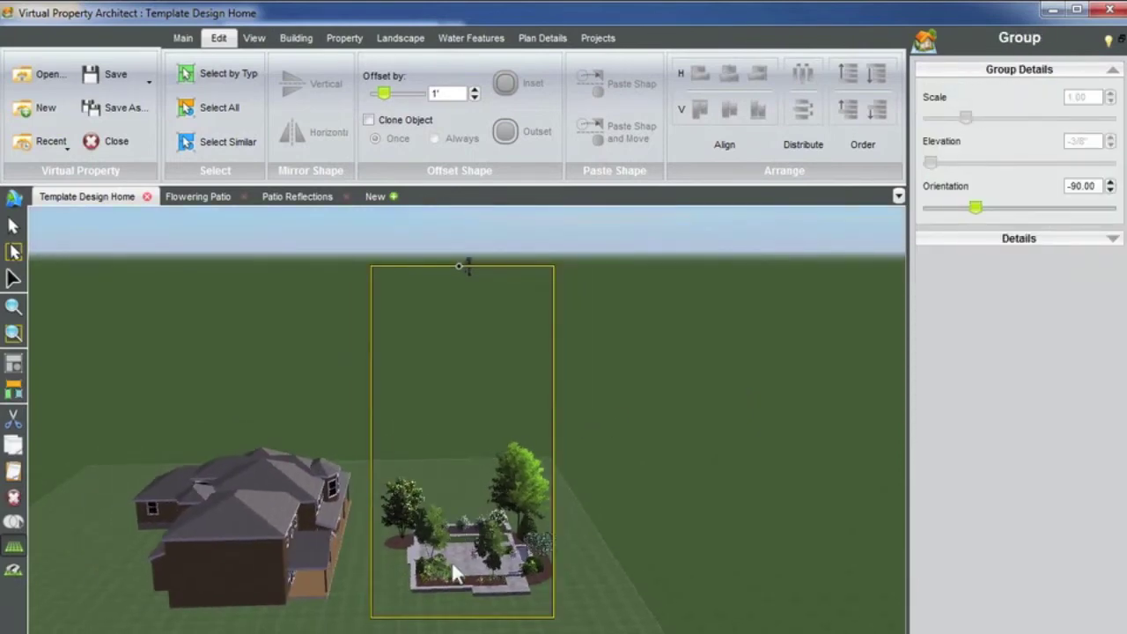
pyautogui.click(15, 392)
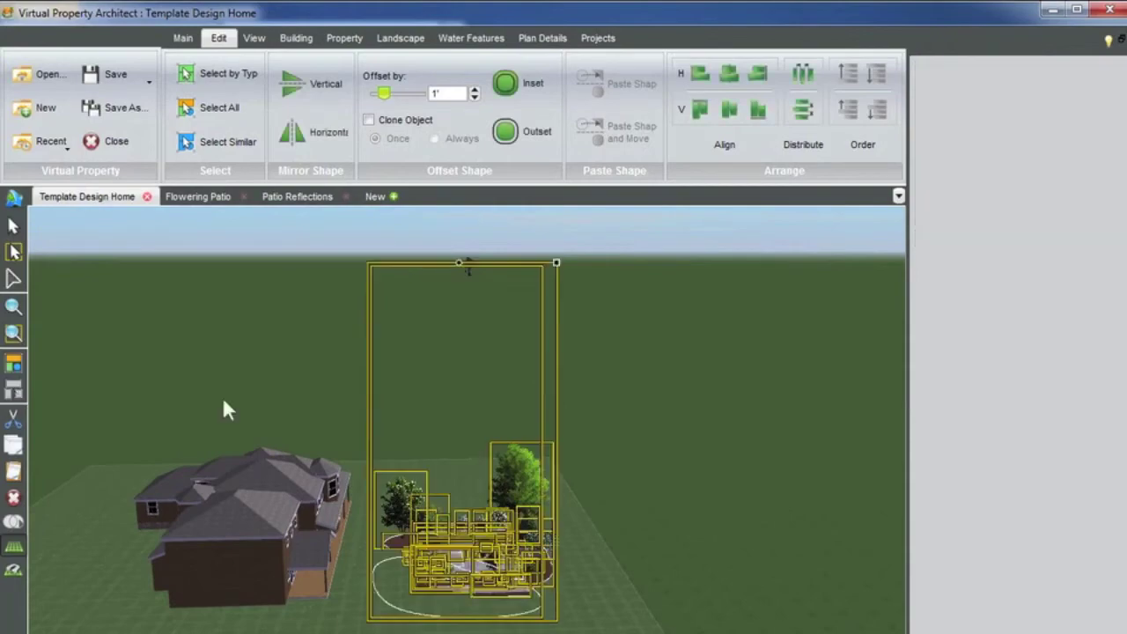
pyautogui.click(458, 413)
# Inspect the ungrouped patio beside the house up close, selecting the mulch plant bed under the white-flowering tree
pyautogui.doubleClick(400, 538)
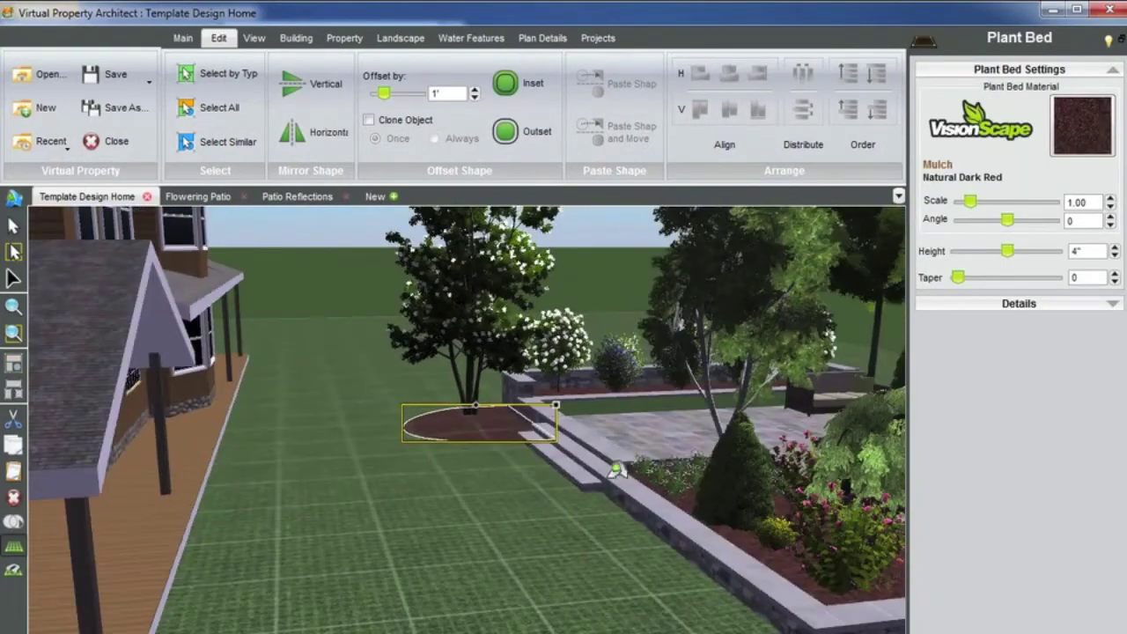
pyautogui.scroll(-3, 617, 469)
pyautogui.moveTo(598, 467); pyautogui.dragTo(567, 459, button='middle')
pyautogui.click(435, 348)
pyautogui.scroll(-2, 583, 449)
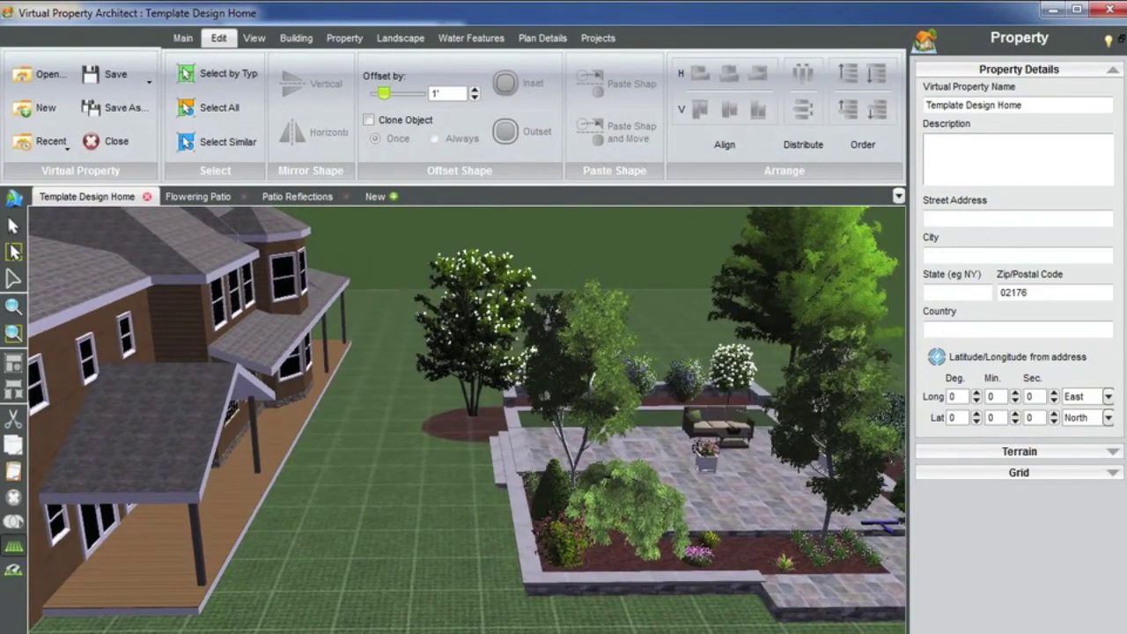
# Draw a rectangular patio landing about 15'-10" by 5' in the plan, along the house's edge near the wooden porch end
pyautogui.press('space')
pyautogui.scroll(-5, 646, 322)
pyautogui.moveTo(651, 429); pyautogui.dragTo(463, 411, button='middle')
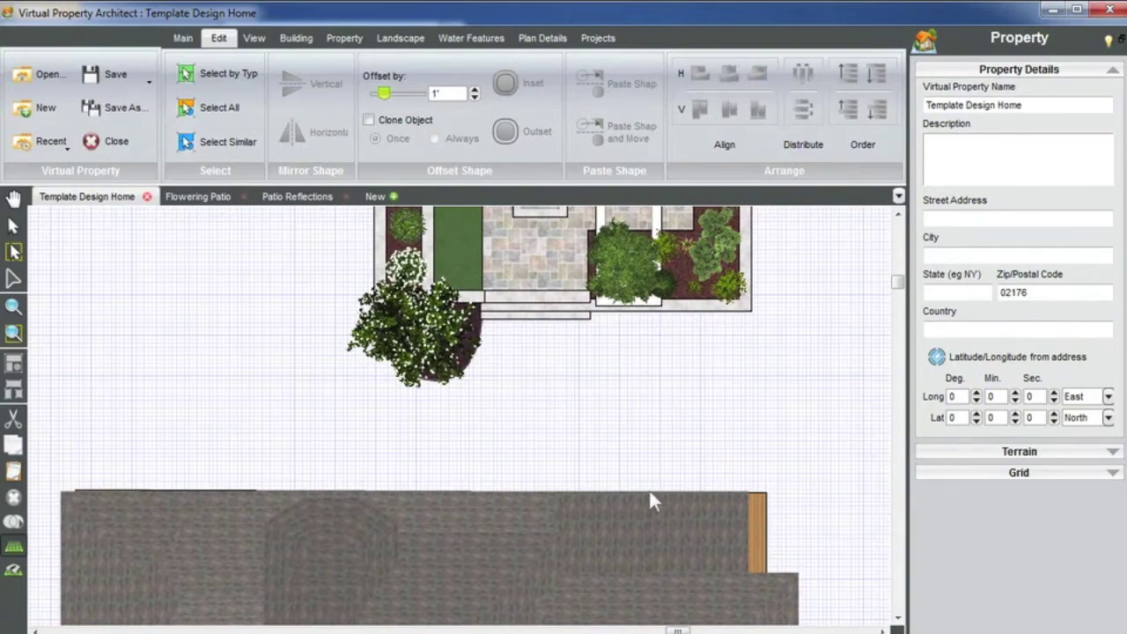
pyautogui.scroll(1, 649, 491)
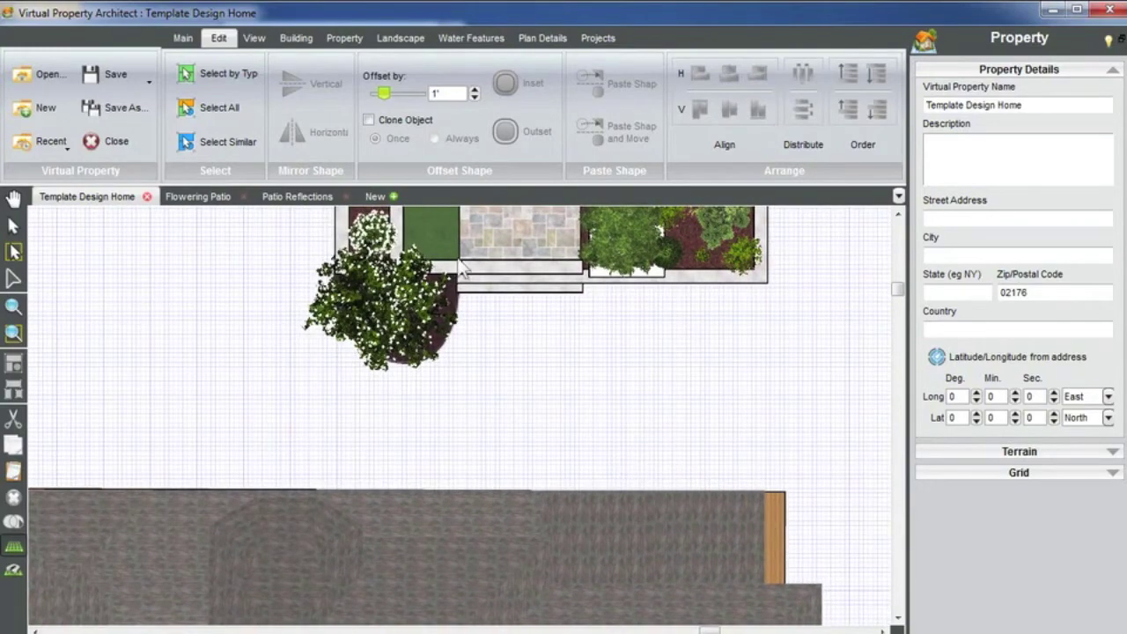
pyautogui.click(296, 38)
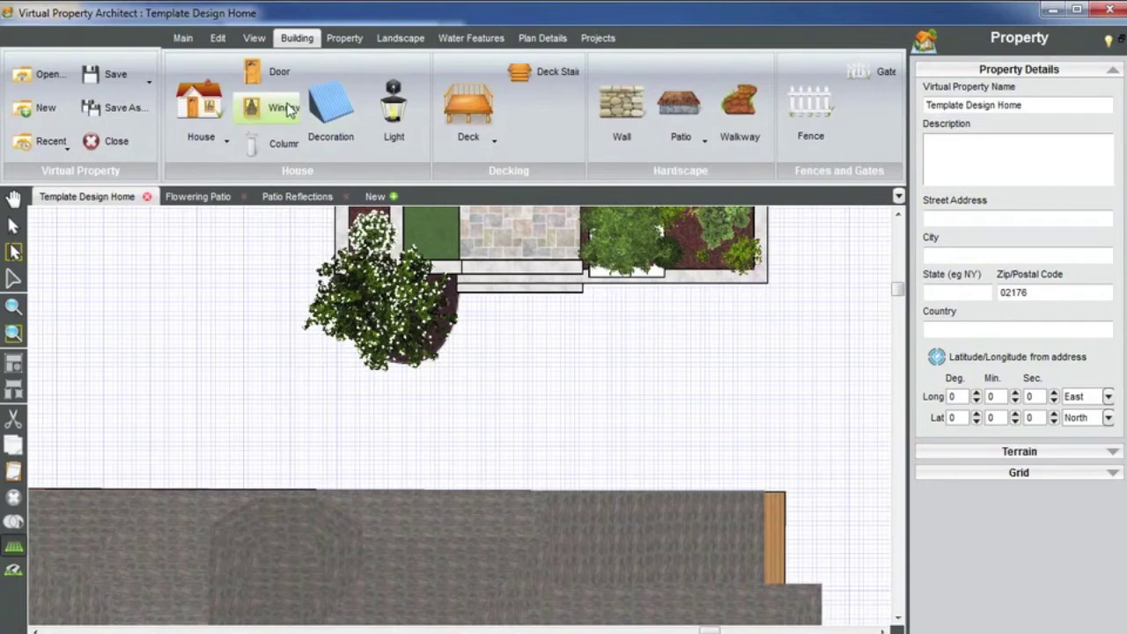
pyautogui.click(679, 104)
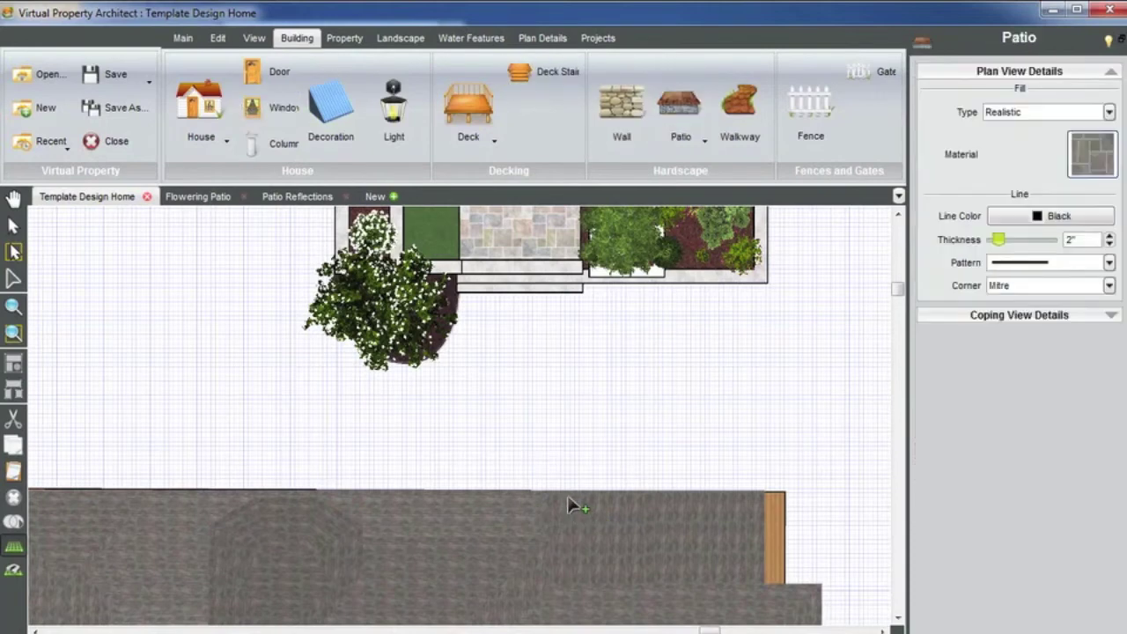
pyautogui.click(588, 503)
pyautogui.click(589, 457)
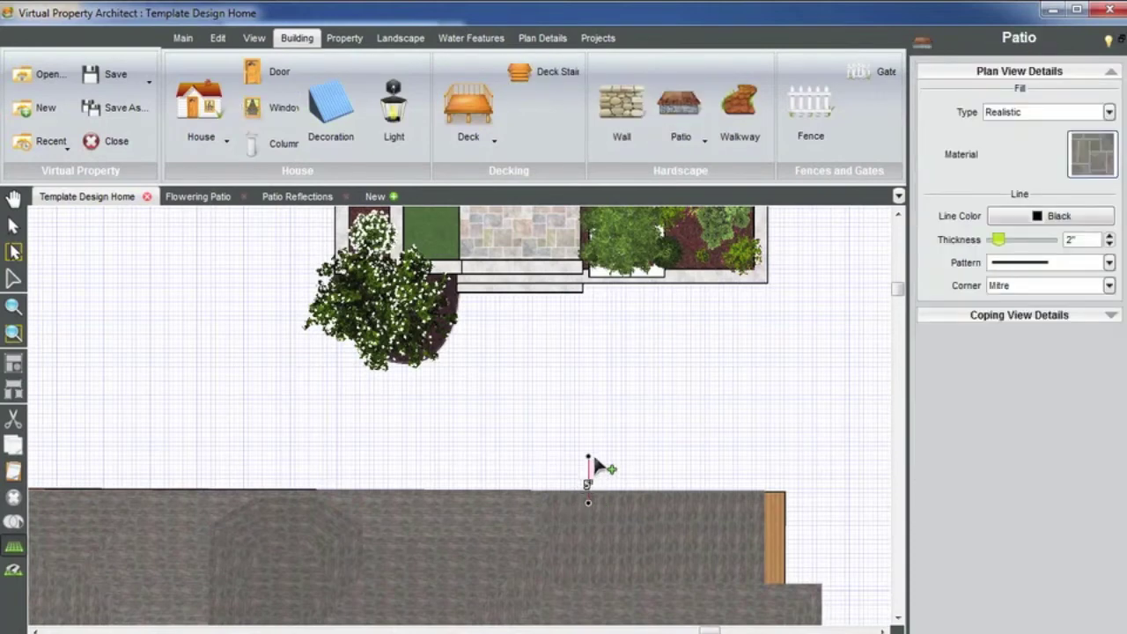
pyautogui.click(737, 459)
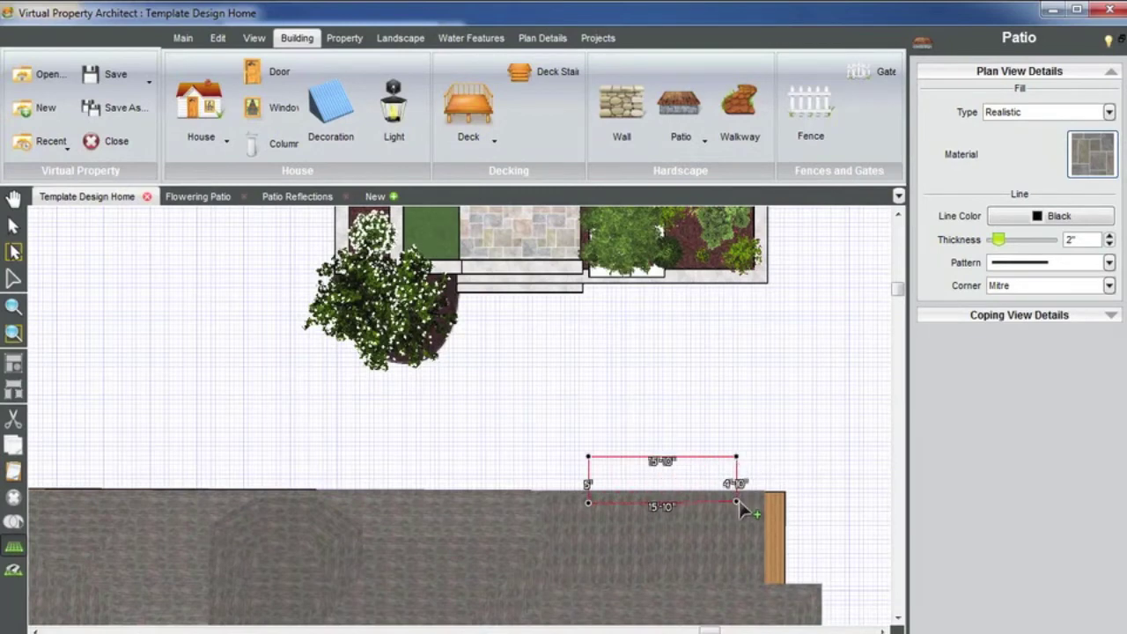
pyautogui.doubleClick(739, 503)
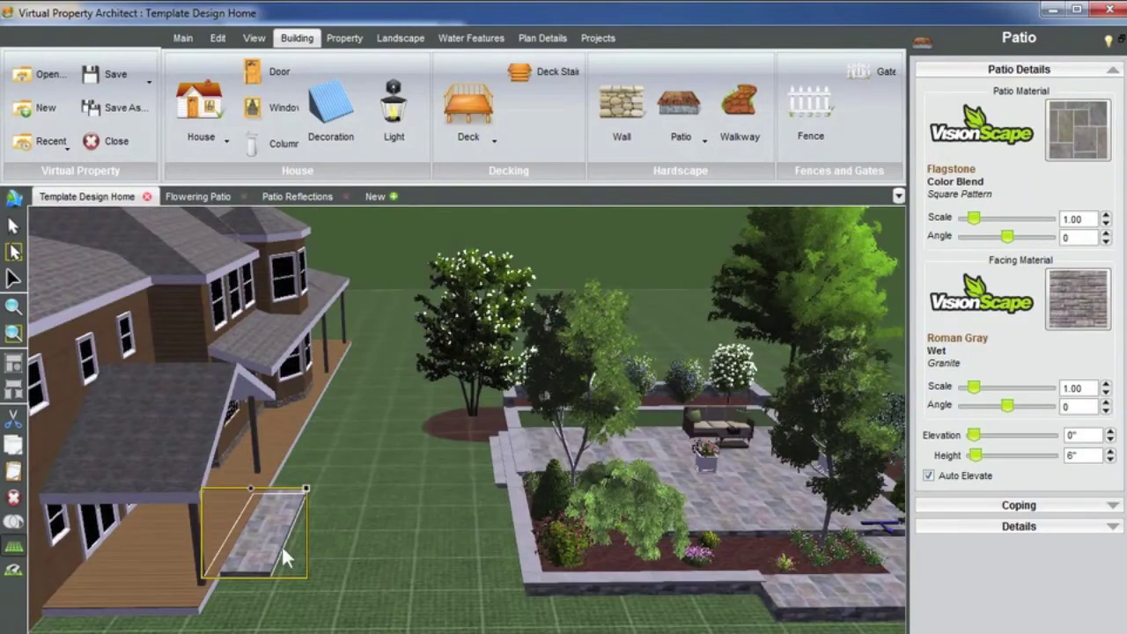
# Shift the new flagstone landing slightly outward from the porch edge in the perspective view
pyautogui.moveTo(281, 548); pyautogui.dragTo(350, 546, button='middle')
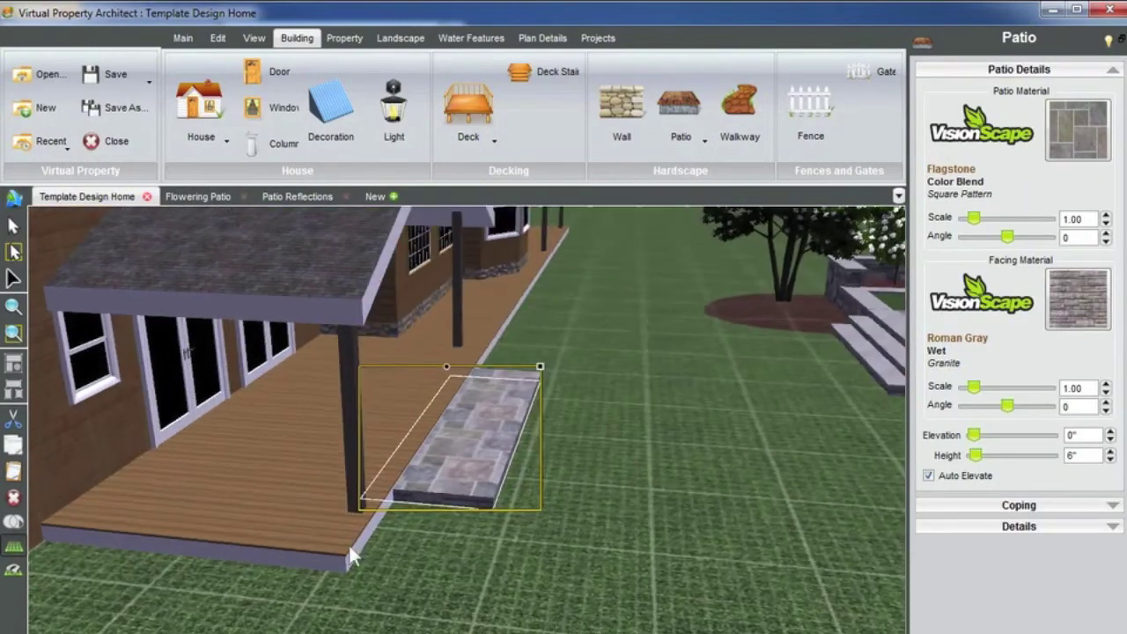
pyautogui.click(449, 490)
pyautogui.click(460, 459)
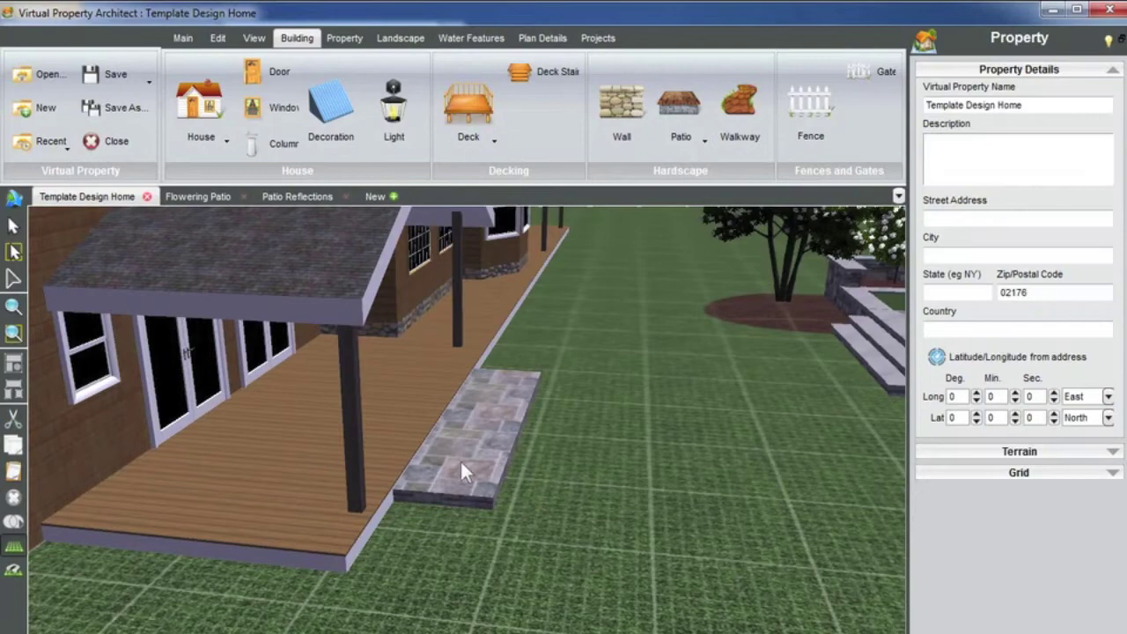
pyautogui.click(461, 460)
pyautogui.moveTo(467, 465); pyautogui.dragTo(490, 469)
# Set the flagstone landing's height to 2" and turn off Auto Elevate
pyautogui.scroll(-3, 482, 466)
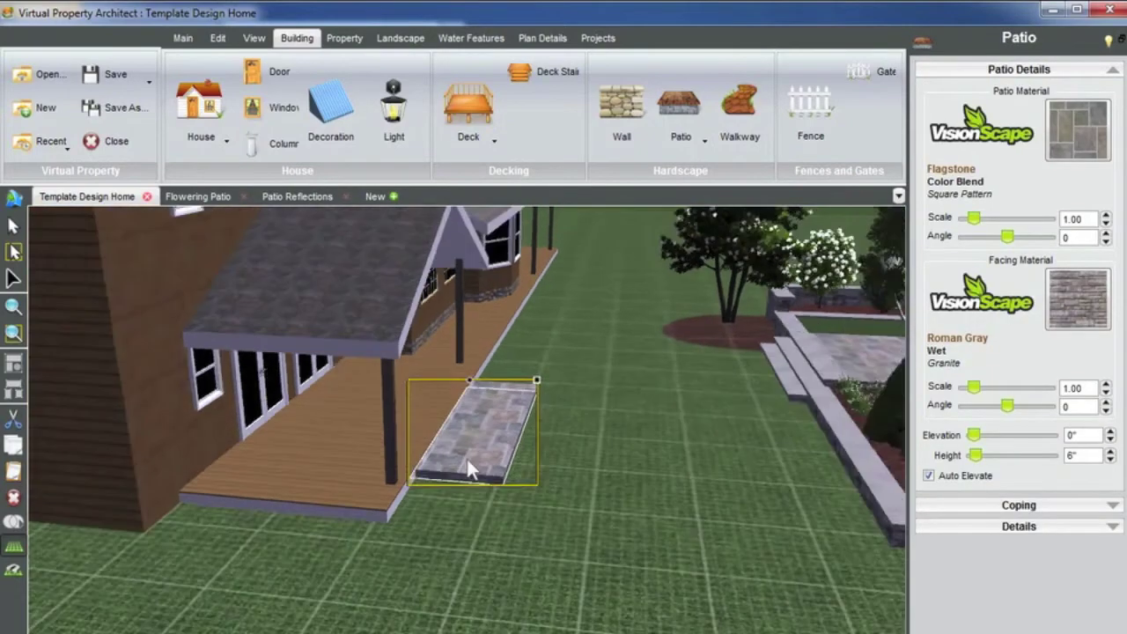
pyautogui.moveTo(468, 459); pyautogui.dragTo(533, 469, button='middle')
pyautogui.scroll(3, 462, 456)
pyautogui.click(1110, 461)
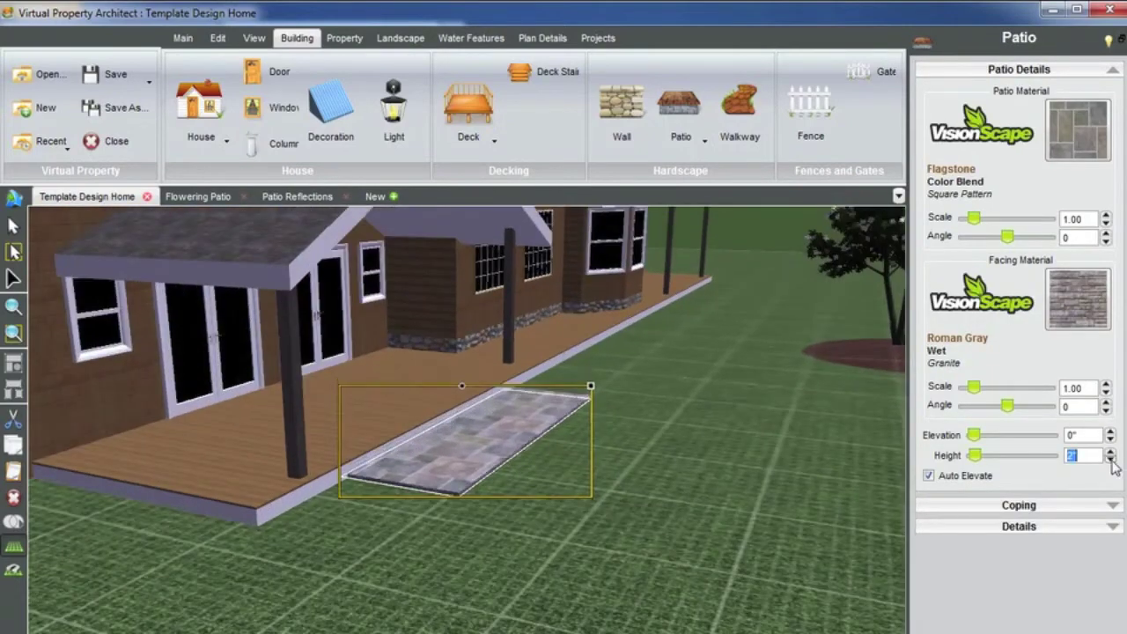
pyautogui.click(928, 476)
pyautogui.scroll(-3, 444, 451)
pyautogui.moveTo(444, 451); pyautogui.dragTo(517, 456, button='middle')
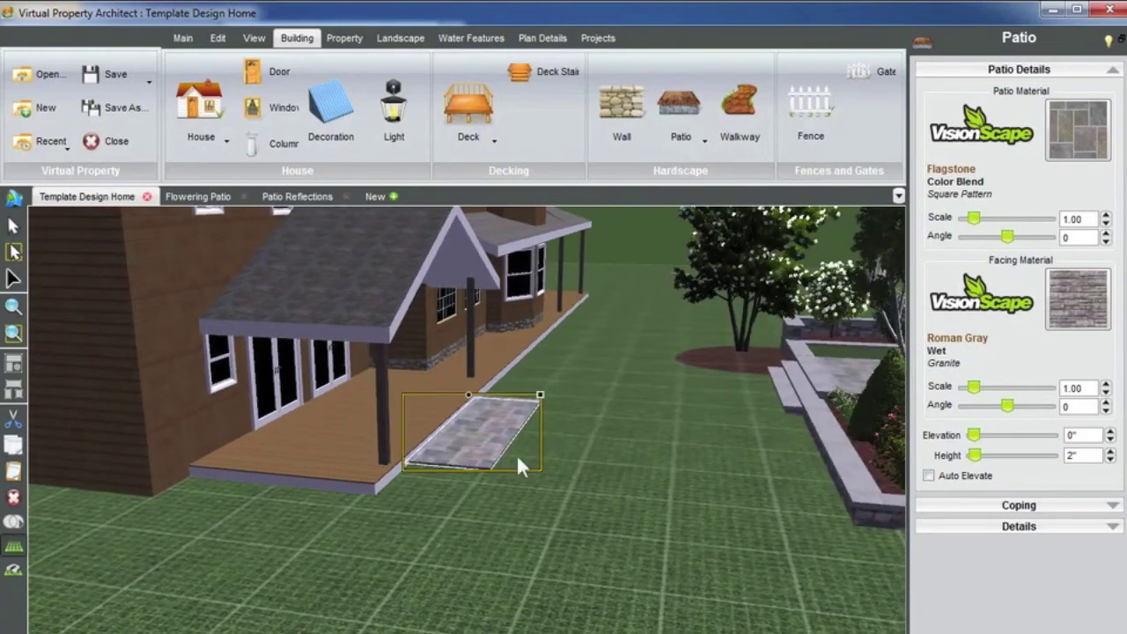
# Start a second patio shape in the plan, tracing a winding path edge from the landing toward the raised patio's entrance steps
pyautogui.press('Tab')
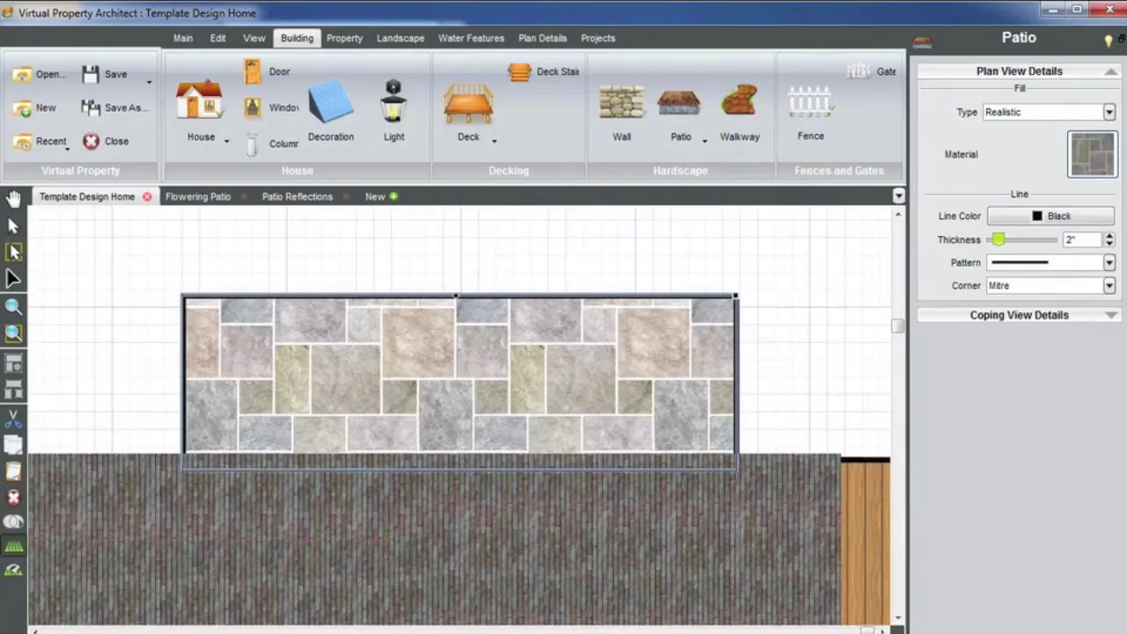
pyautogui.scroll(-3, 529, 378)
pyautogui.moveTo(446, 299); pyautogui.dragTo(556, 411, button='middle')
pyautogui.scroll(2, 528, 381)
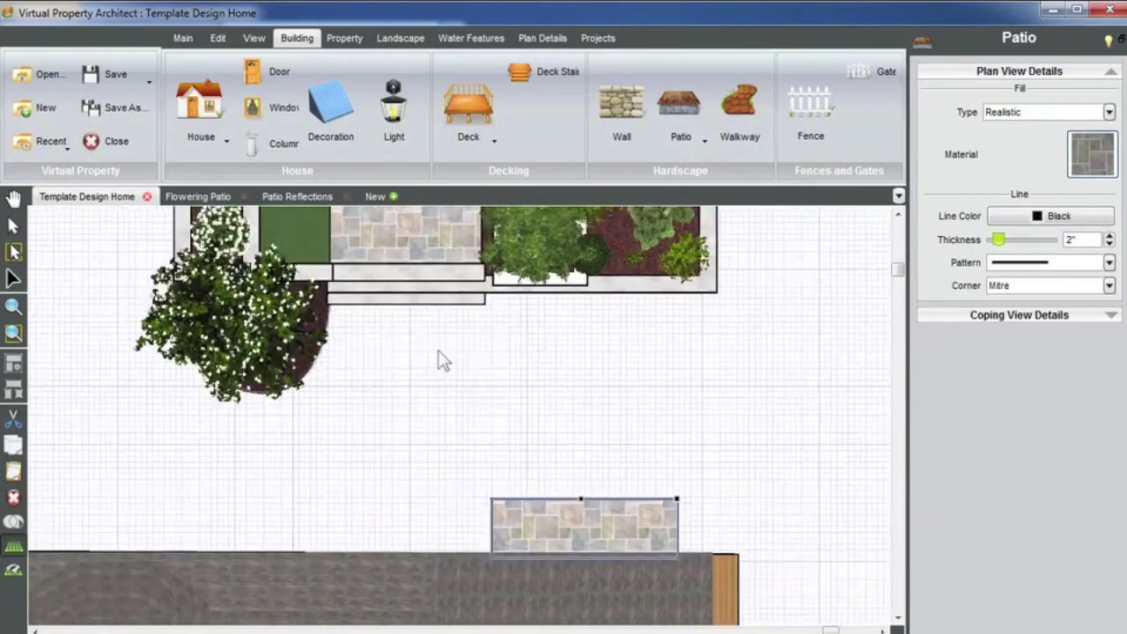
pyautogui.click(679, 104)
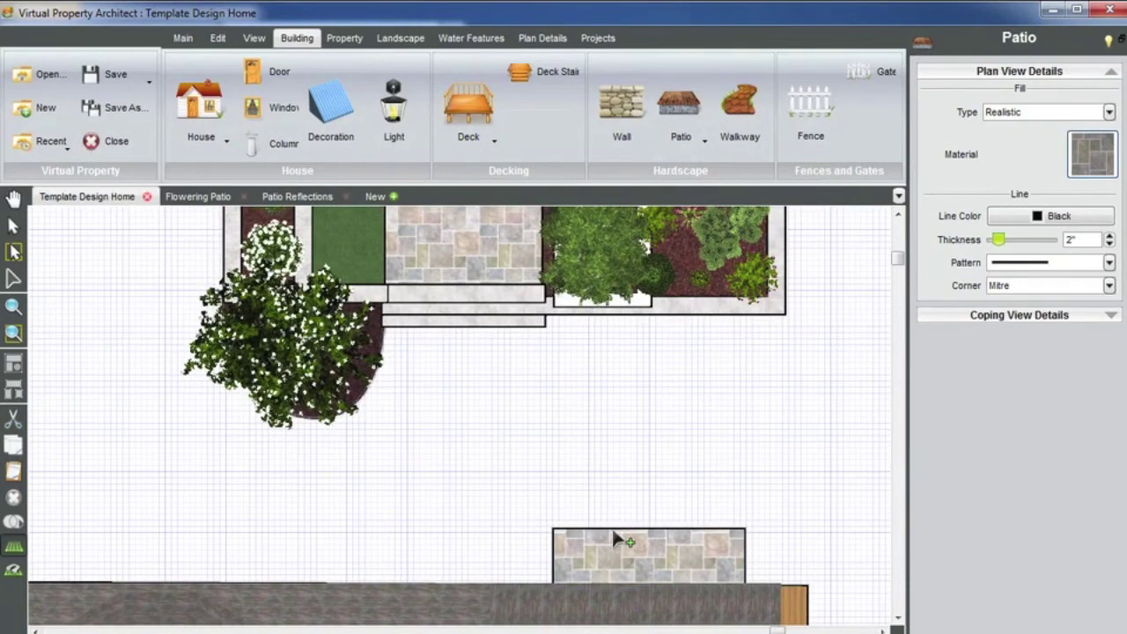
pyautogui.click(606, 529)
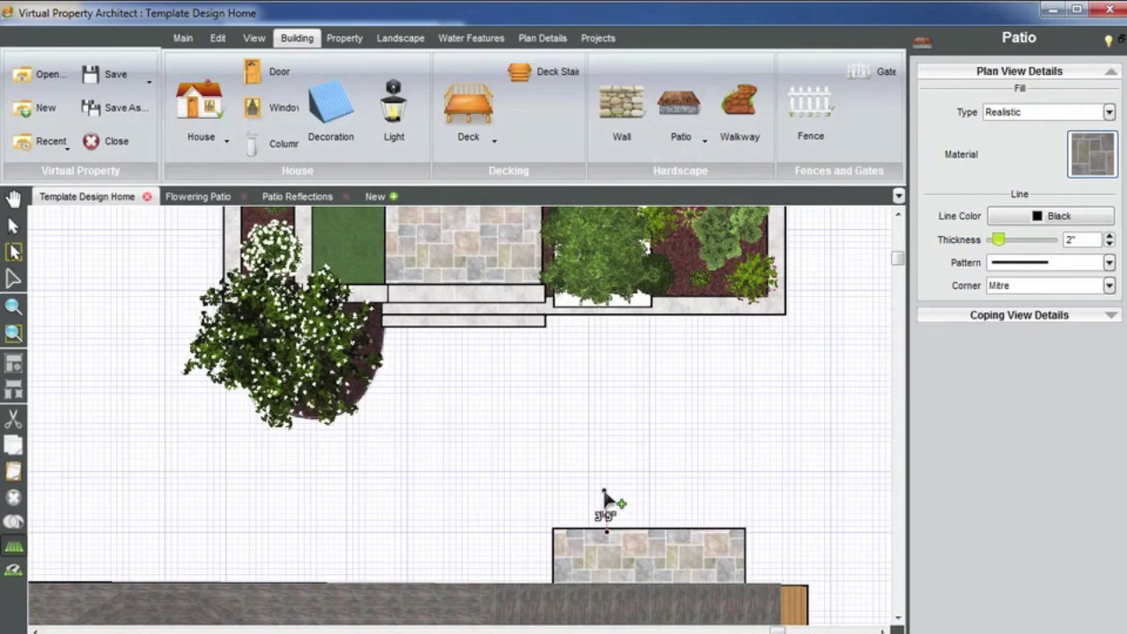
pyautogui.click(603, 491)
pyautogui.click(560, 450)
pyautogui.click(470, 431)
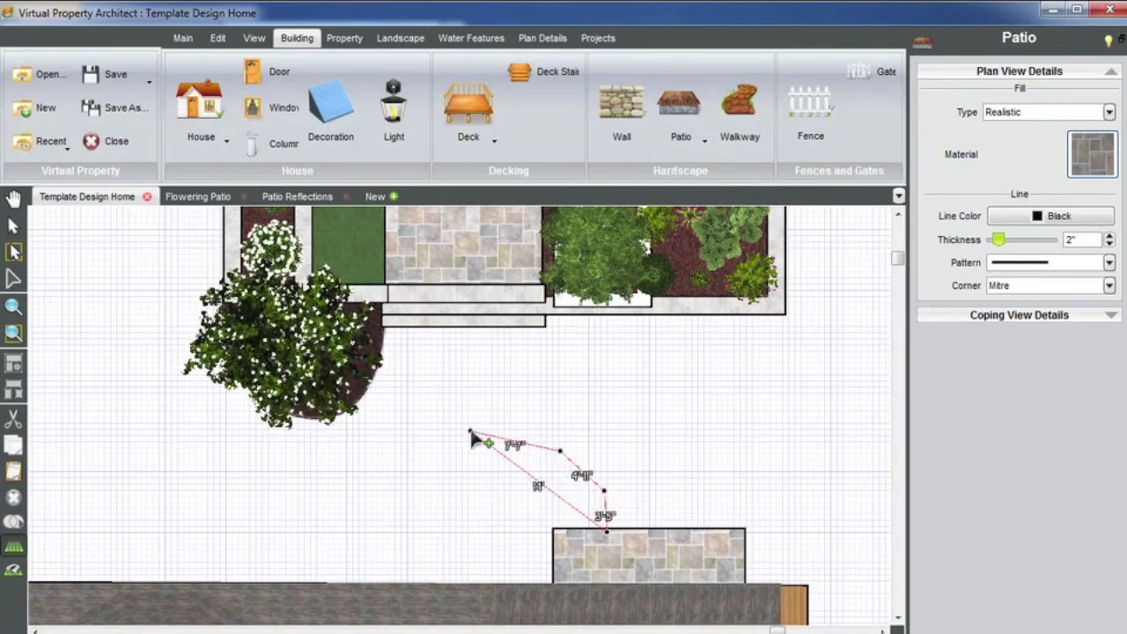
pyautogui.click(418, 370)
# Complete the path outline about 9'-5" wide at the entrance steps, tracing its other edge back to the landing, about 8'-6" wide there
pyautogui.click(513, 324)
pyautogui.click(517, 355)
pyautogui.click(579, 372)
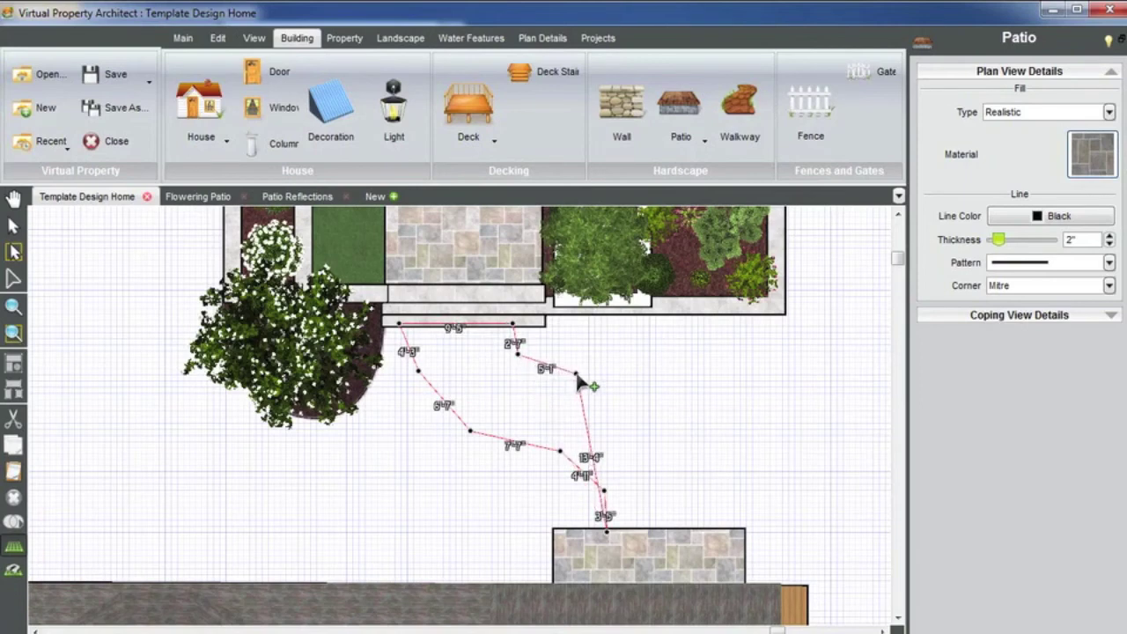
pyautogui.click(668, 420)
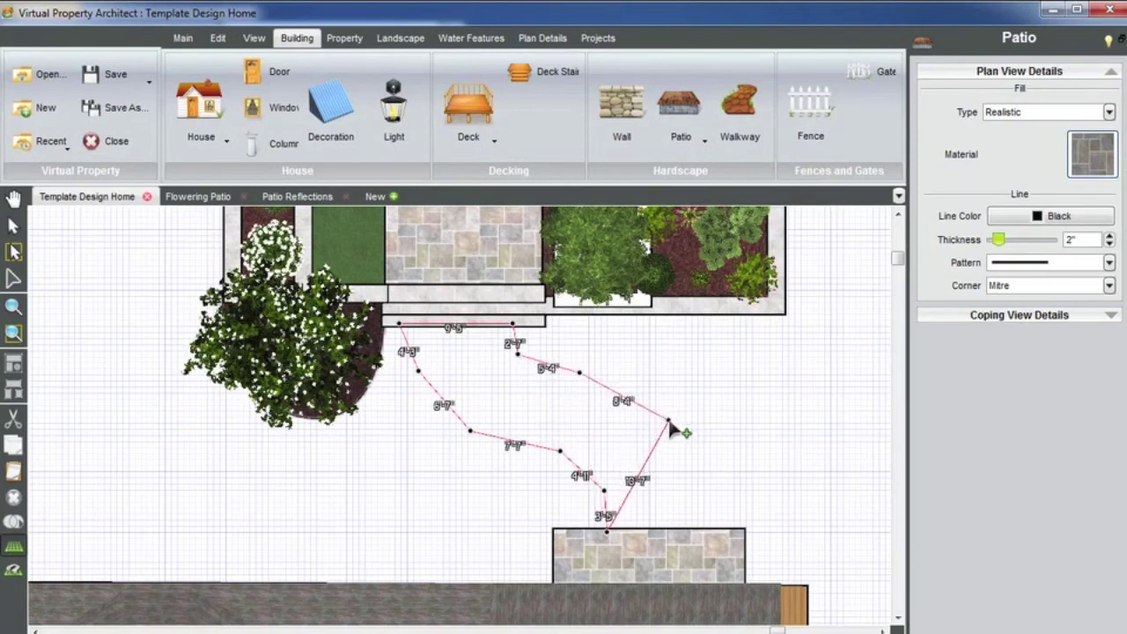
pyautogui.click(709, 481)
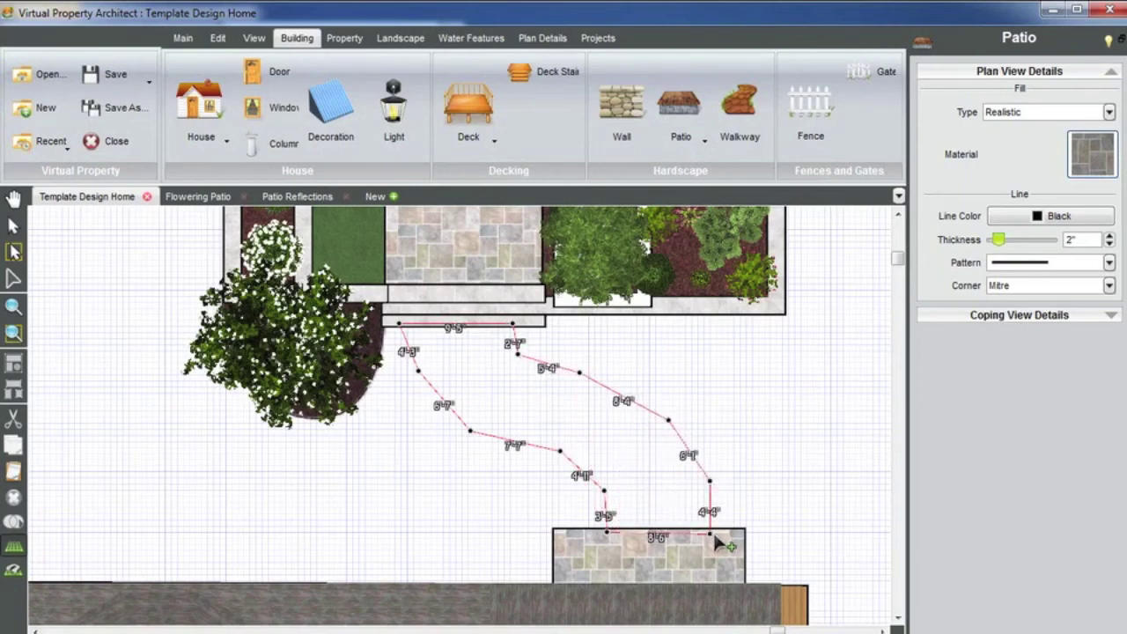
pyautogui.doubleClick(712, 532)
# Smooth the corner points along both sides of the path into flowing curves
pyautogui.click(640, 461)
pyautogui.scroll(2, 577, 472)
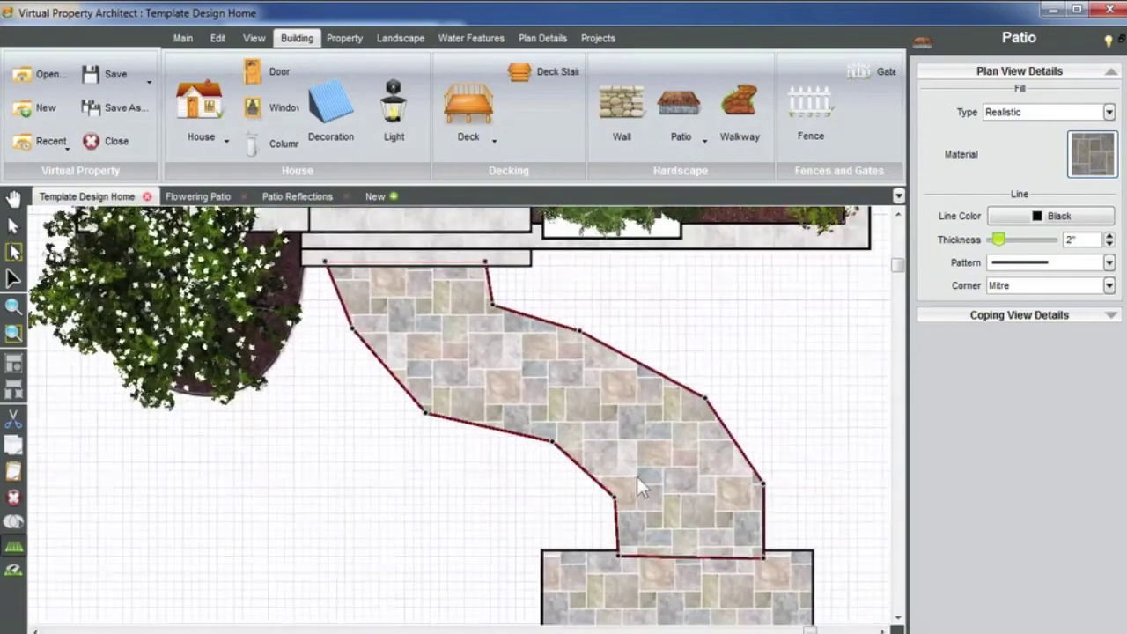
pyautogui.moveTo(650, 476); pyautogui.dragTo(607, 484, button='middle')
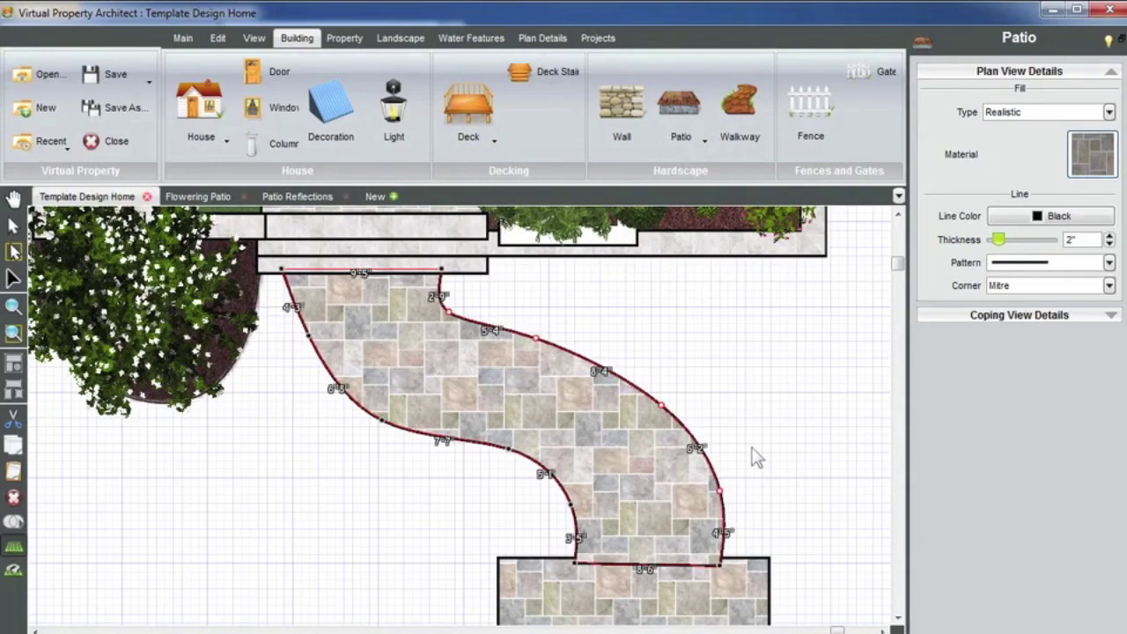
pyautogui.click(596, 327)
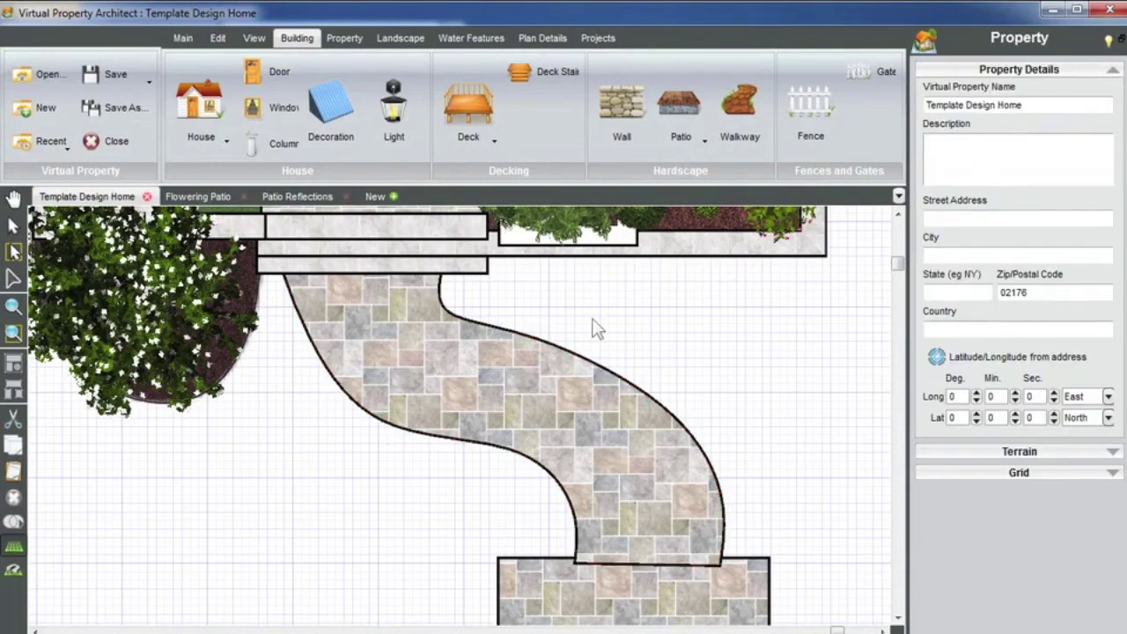
# Nudge the path's outer curve point nearest the entrance steps slightly toward the steps
pyautogui.click(467, 344)
pyautogui.moveTo(448, 312); pyautogui.dragTo(451, 301)
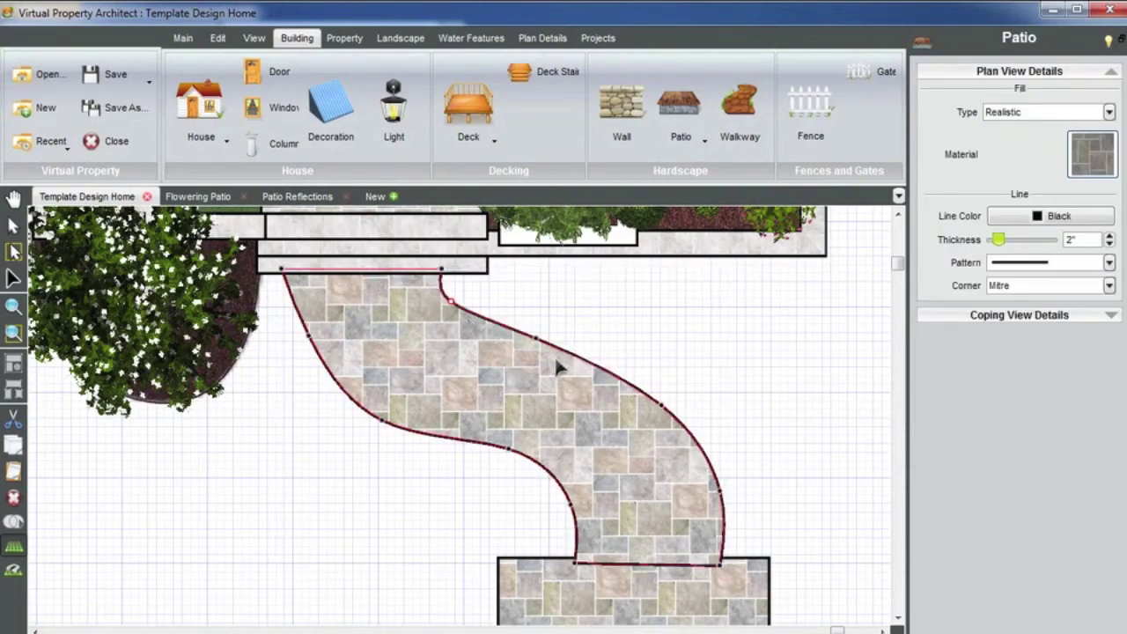
pyautogui.click(616, 337)
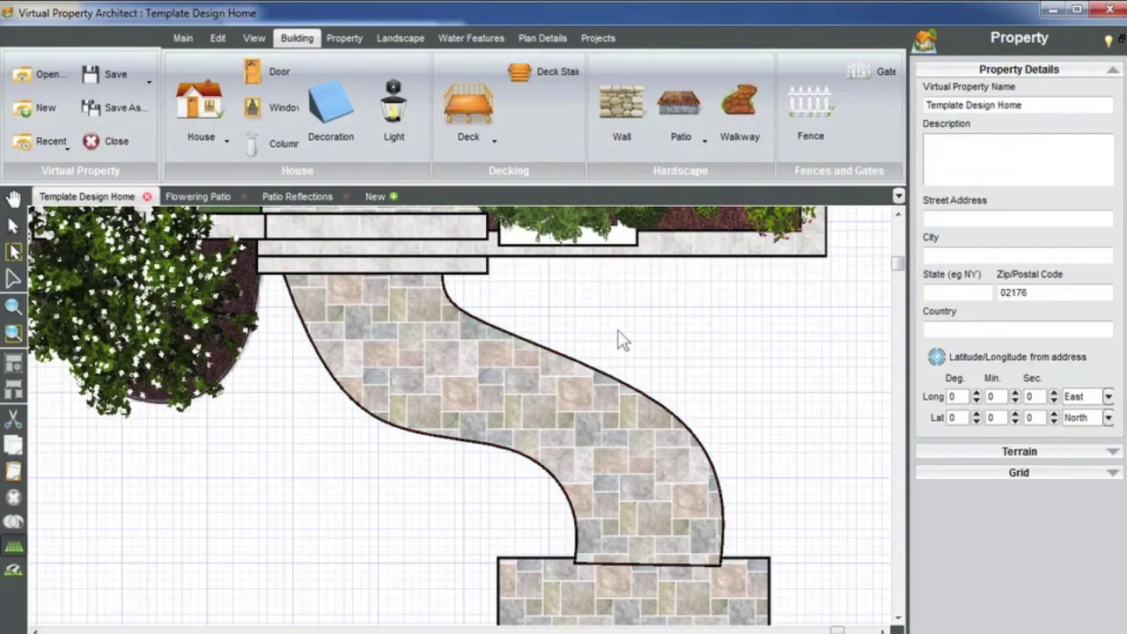
# Set the curved path's height to 2.1" in the perspective view
pyautogui.scroll(-1, 497, 379)
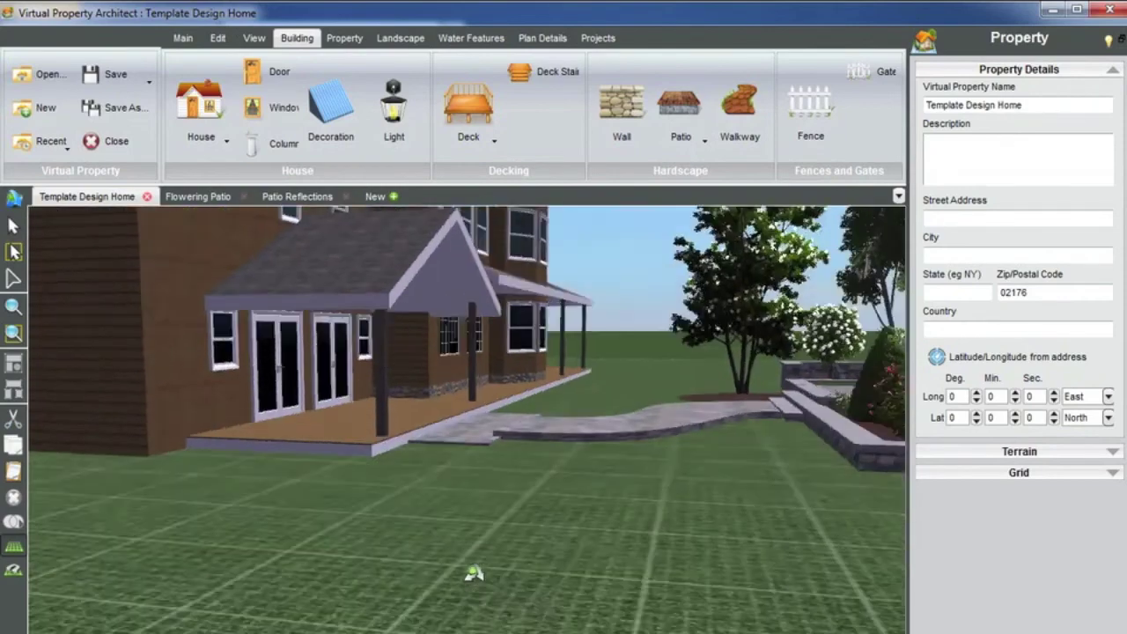
pyautogui.click(607, 430)
pyautogui.click(1110, 458)
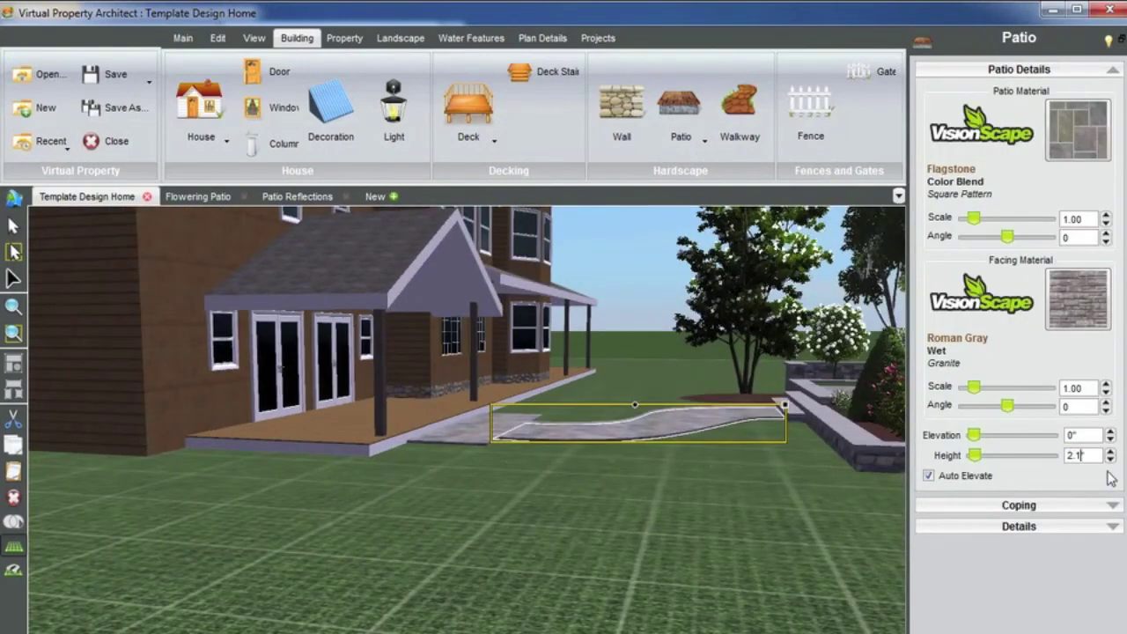
pyautogui.press('Return')
# Examine the combined house, path and patio design from several angles in the perspective view
pyautogui.moveTo(659, 289); pyautogui.dragTo(569, 353)
pyautogui.click(662, 339)
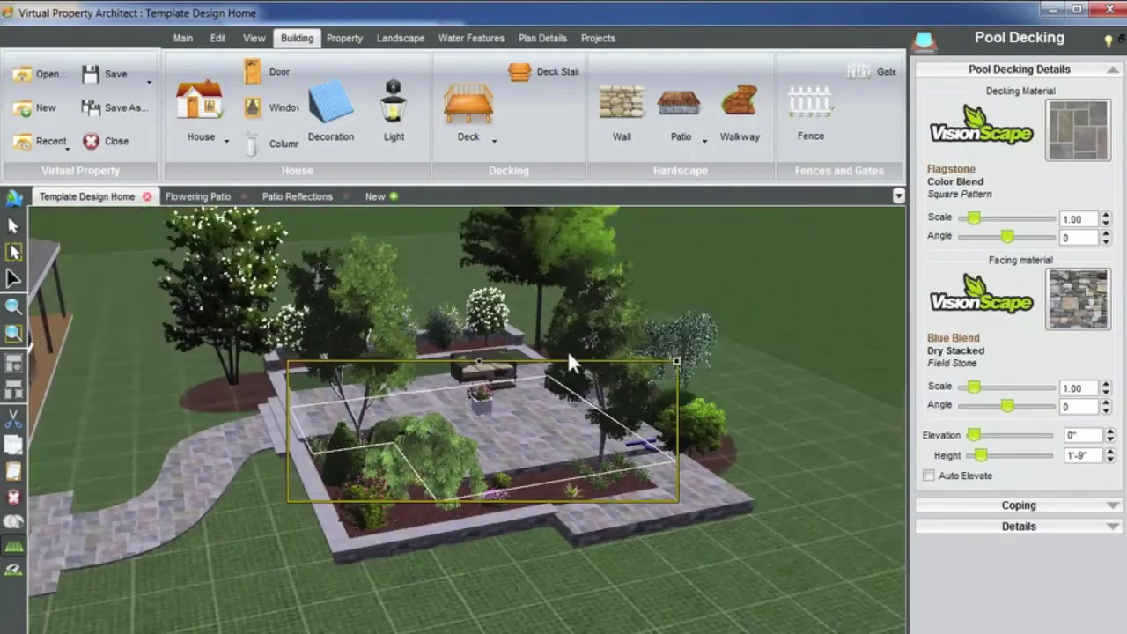
pyautogui.moveTo(567, 361); pyautogui.dragTo(598, 302, button='middle')
pyautogui.scroll(-3, 500, 359)
pyautogui.click(545, 338)
pyautogui.click(597, 302)
pyautogui.moveTo(535, 358); pyautogui.dragTo(484, 359, button='middle')
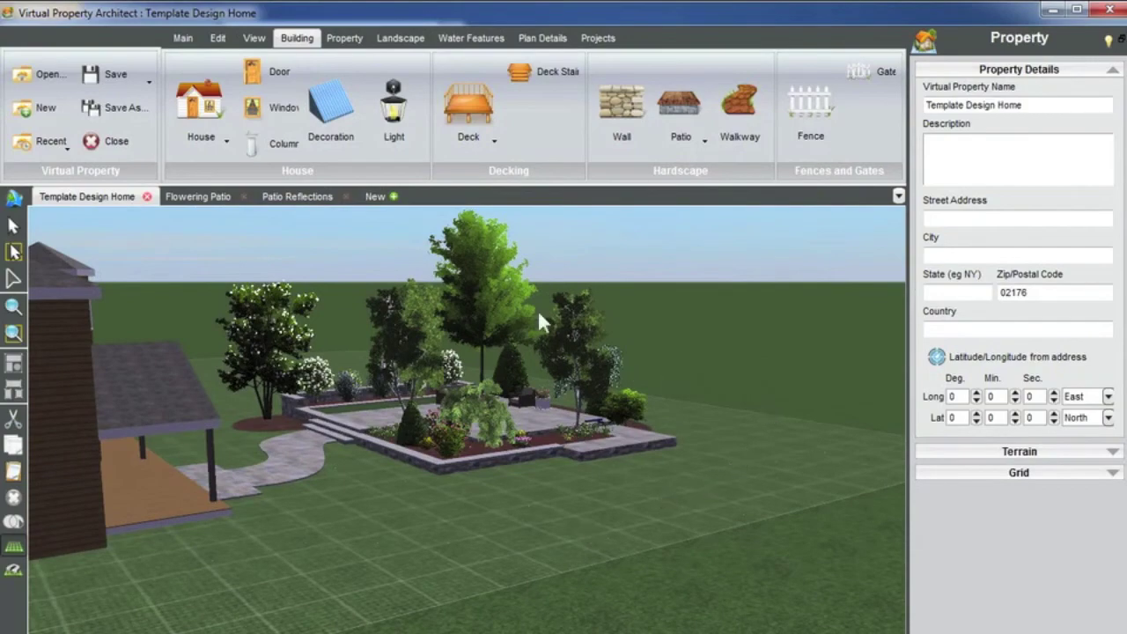
pyautogui.moveTo(599, 436); pyautogui.dragTo(387, 435, button='middle')
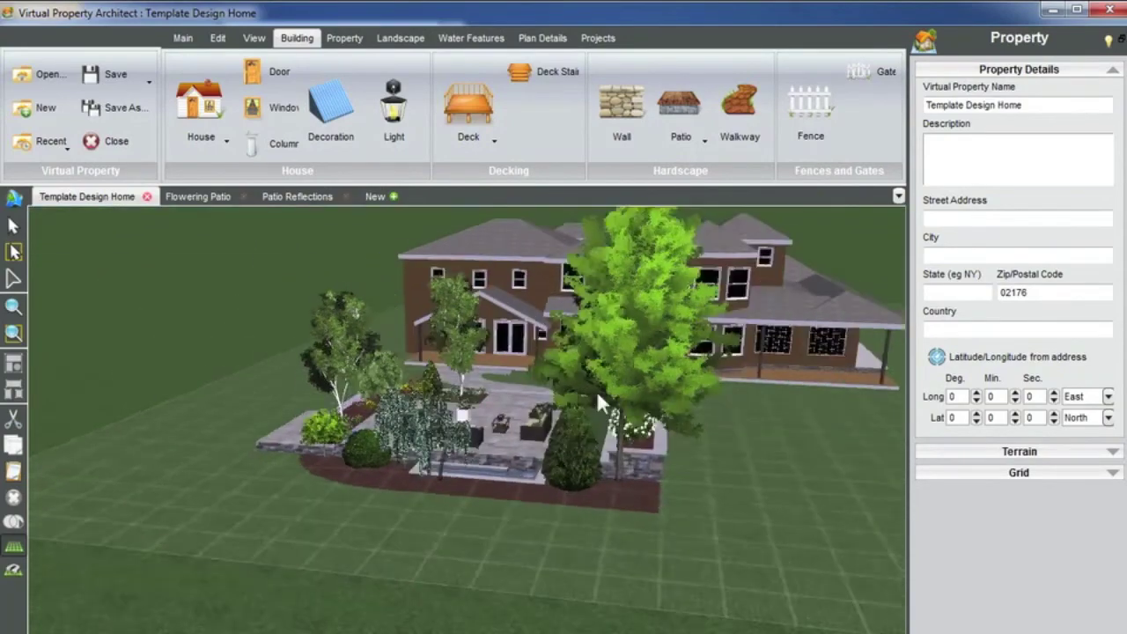
pyautogui.moveTo(596, 390); pyautogui.dragTo(645, 398, button='middle')
pyautogui.moveTo(647, 400); pyautogui.dragTo(792, 405)
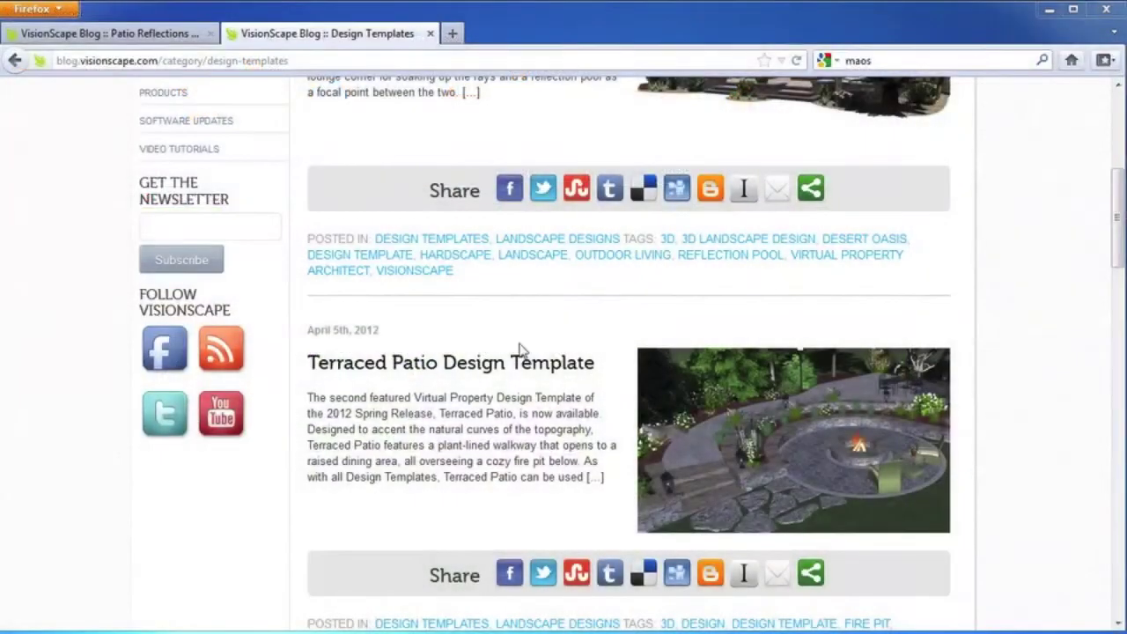
# Switch to Firefox and browse the Design Templates posts on the VisionScape blog
pyautogui.scroll(5, 972, 334)
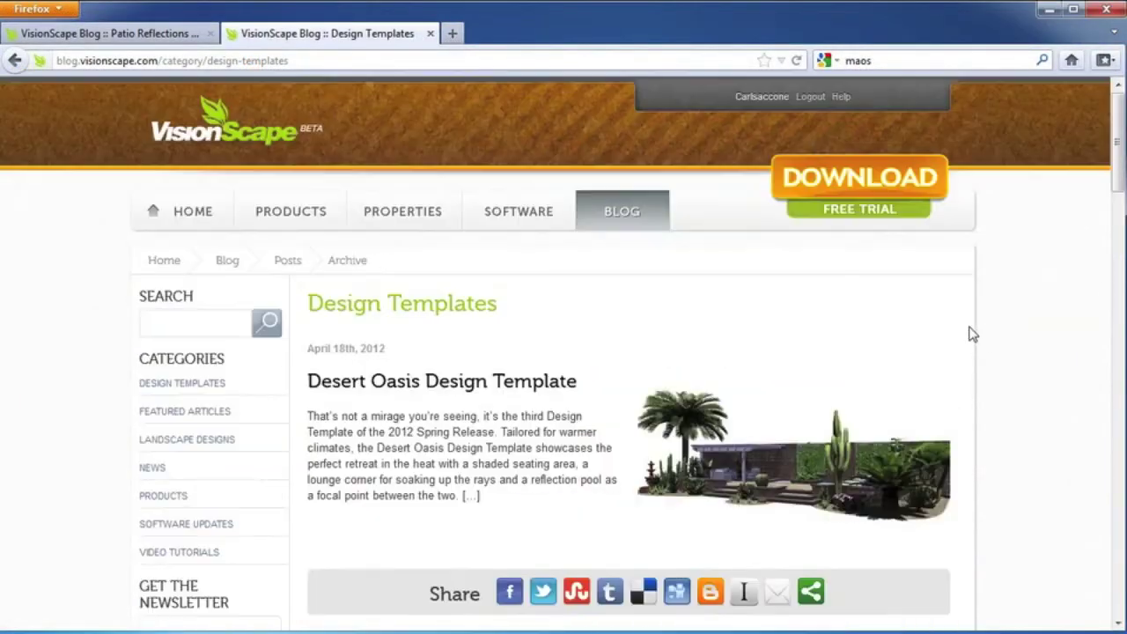
pyautogui.scroll(-3, 713, 345)
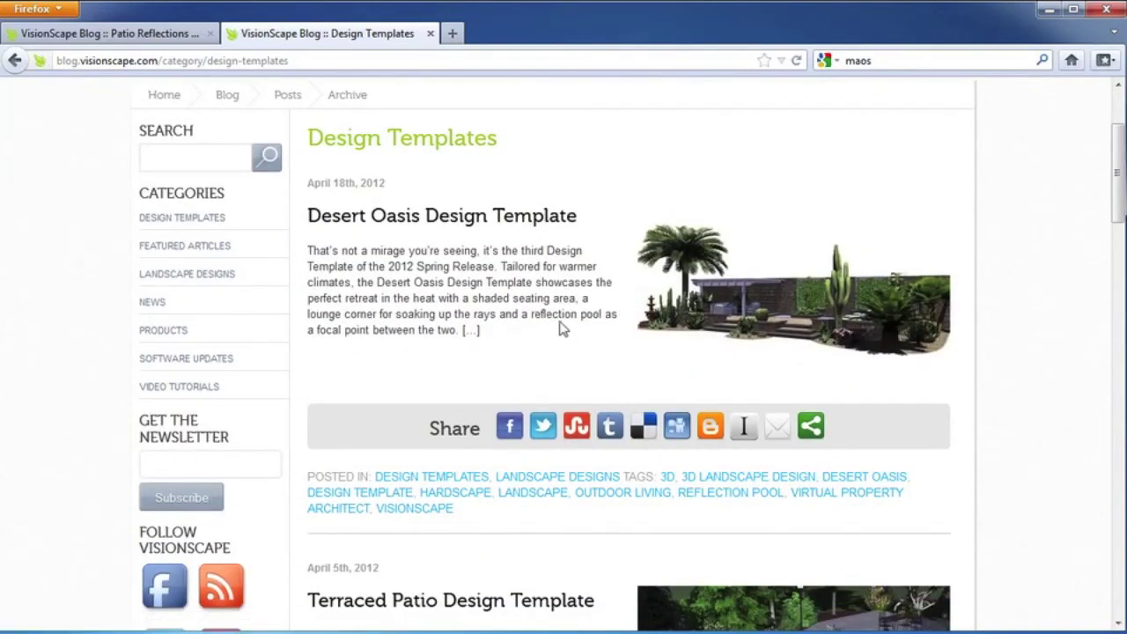
pyautogui.scroll(-10, 640, 355)
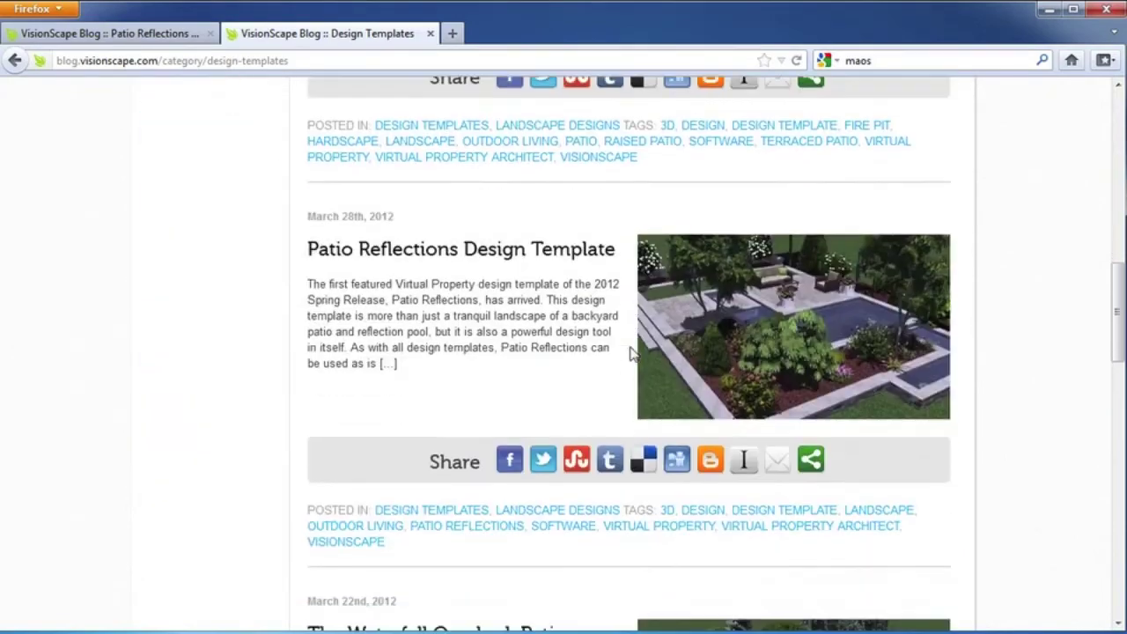
pyautogui.scroll(-7, 631, 354)
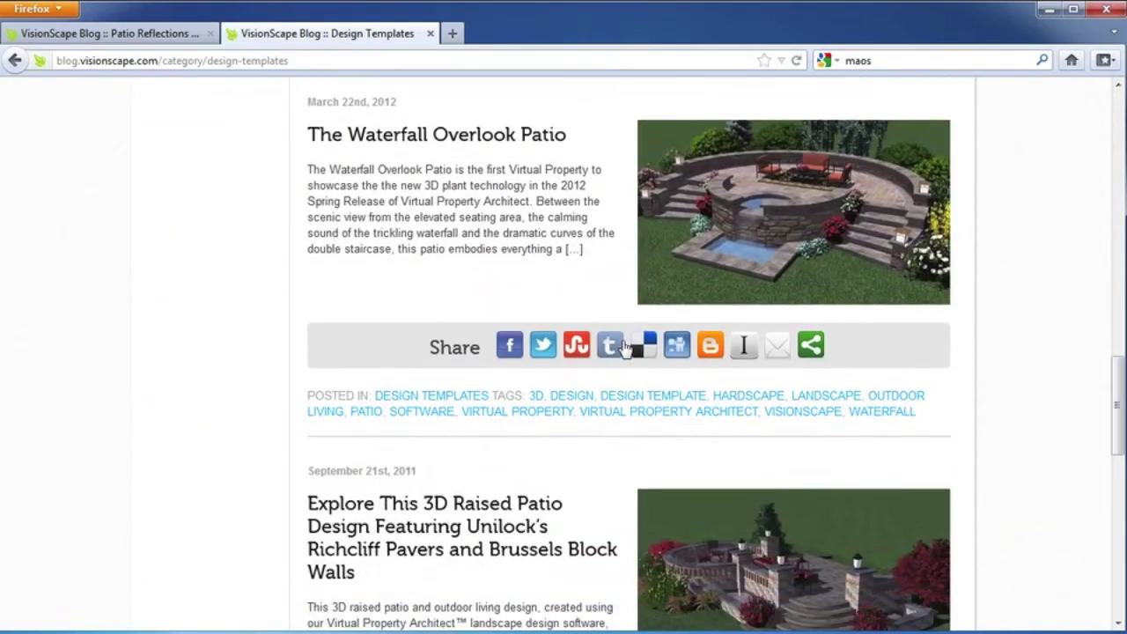
# Look through the older design template posts as far as the Unilock entries, then return to the Terraced Patio and Desert Oasis posts
pyautogui.scroll(-4, 250, 349)
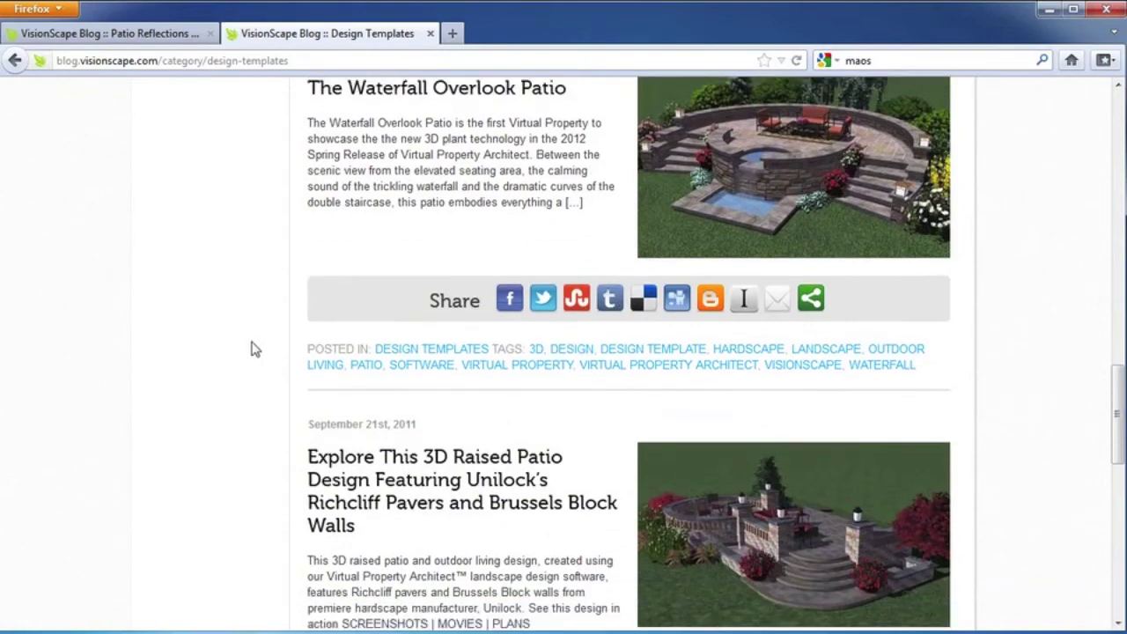
pyautogui.scroll(-2, 423, 355)
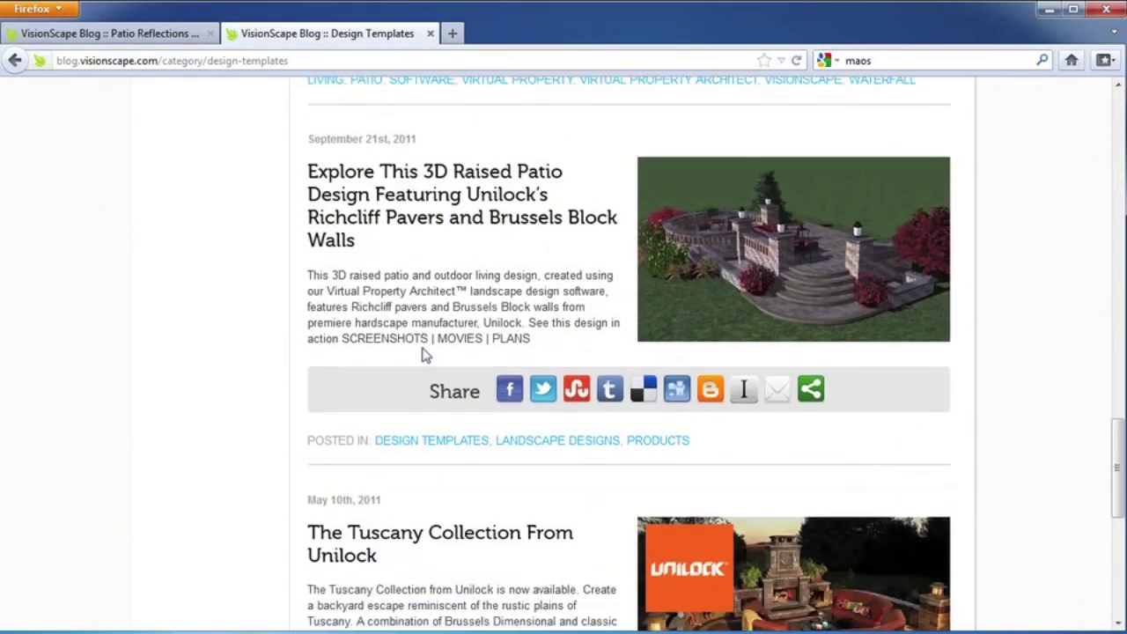
pyautogui.scroll(6, 419, 338)
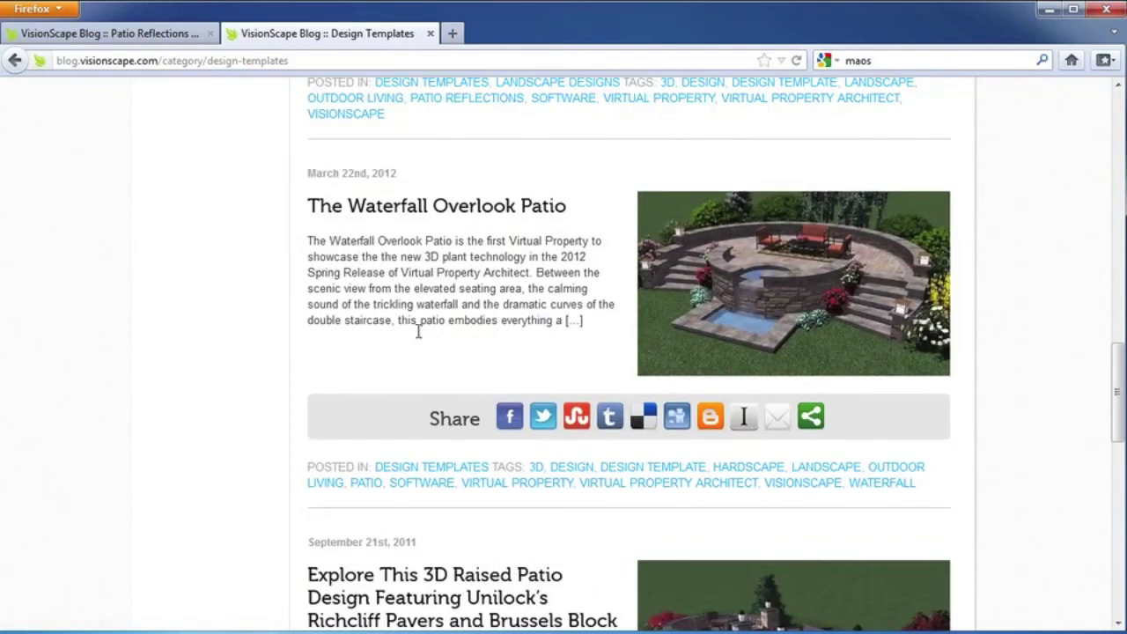
pyautogui.scroll(5, 419, 339)
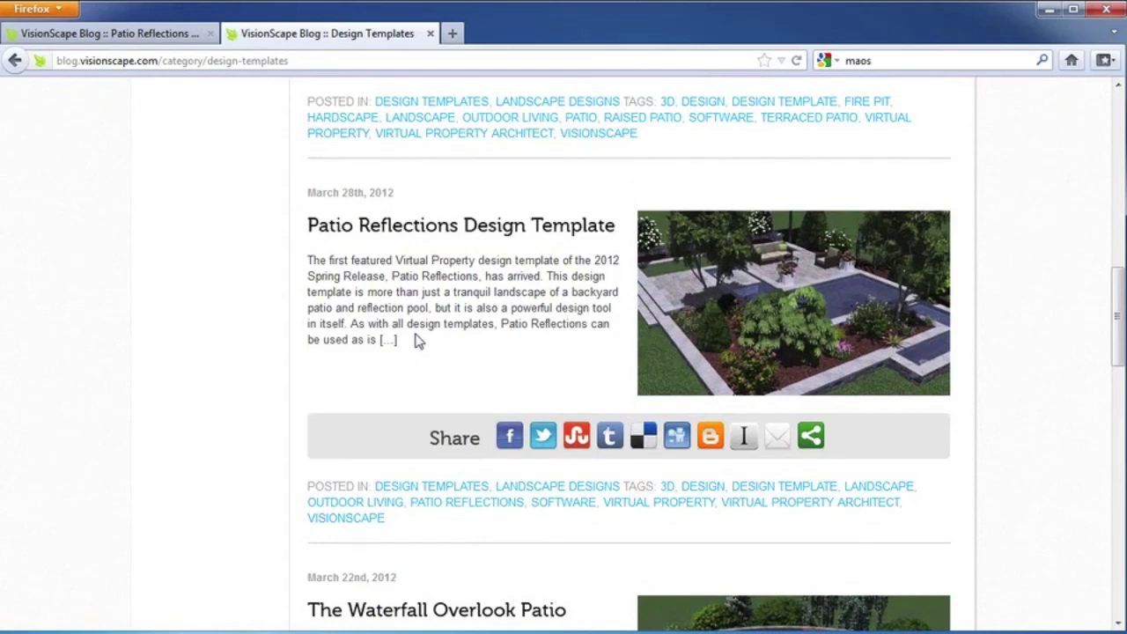
pyautogui.scroll(6, 577, 363)
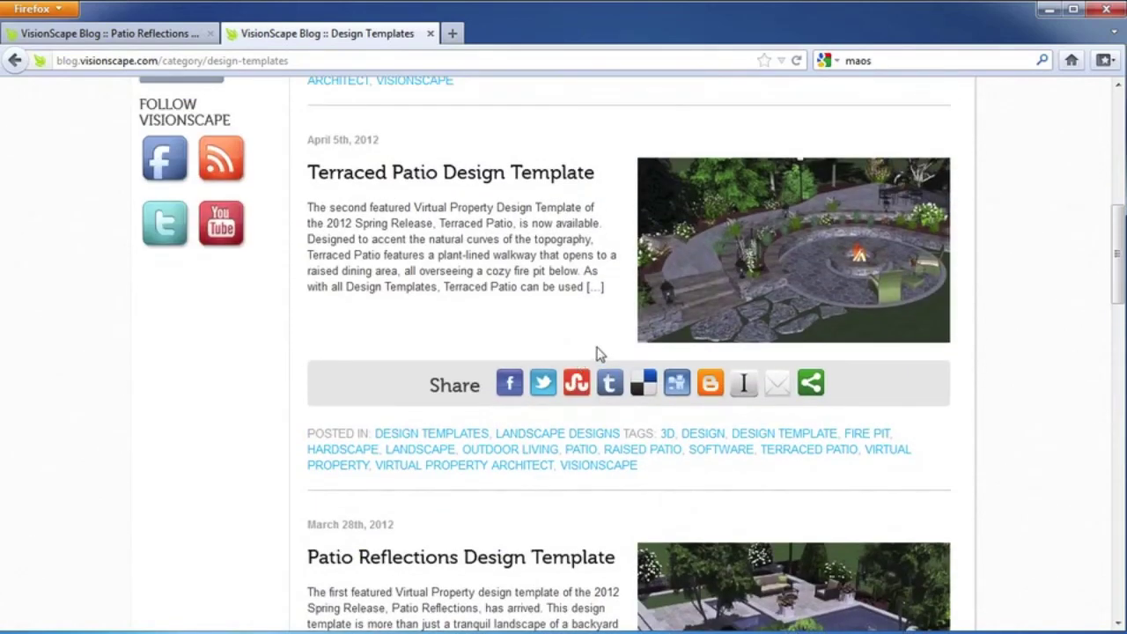
pyautogui.scroll(5, 599, 357)
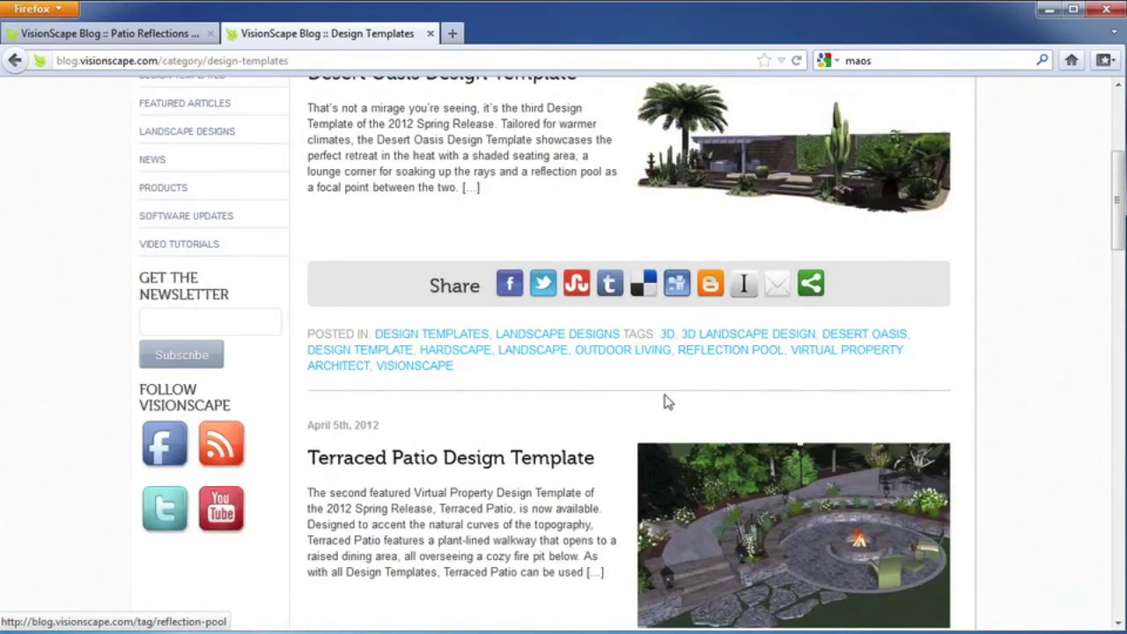